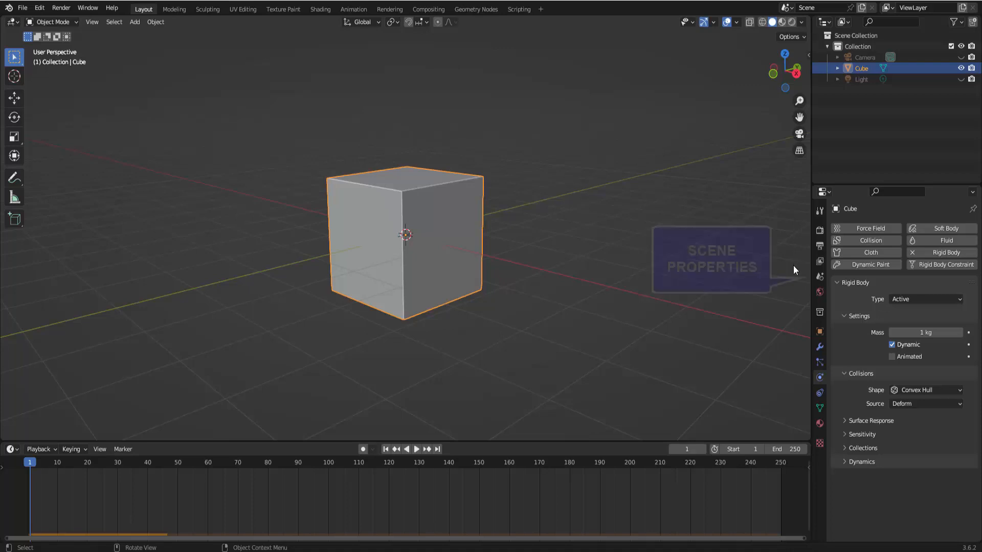
Disable gravity in the scene properties and play the cube's rigid body simulation, stopping it after a few seconds
{"action": "left_click", "coordinate": [818, 277]}
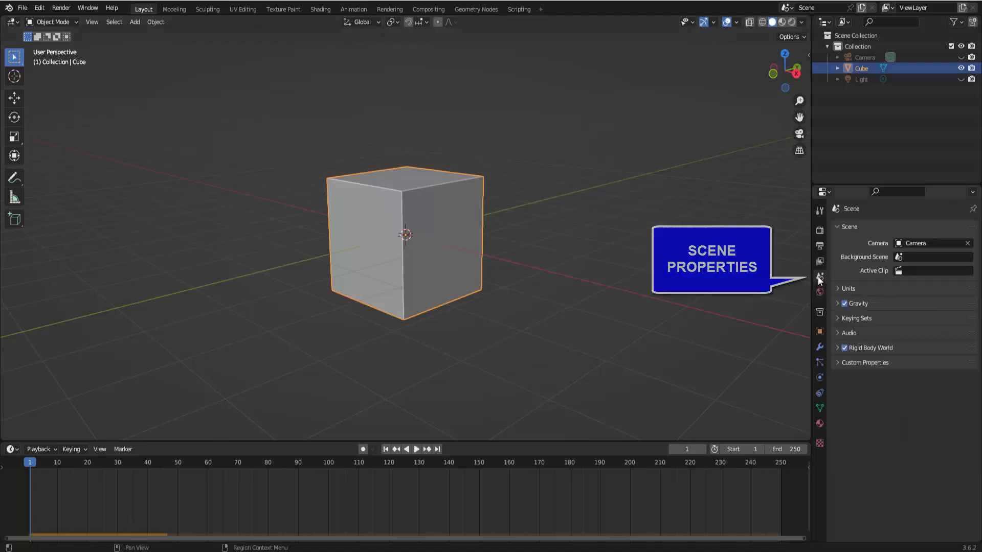
{"action": "left_click", "coordinate": [844, 304]}
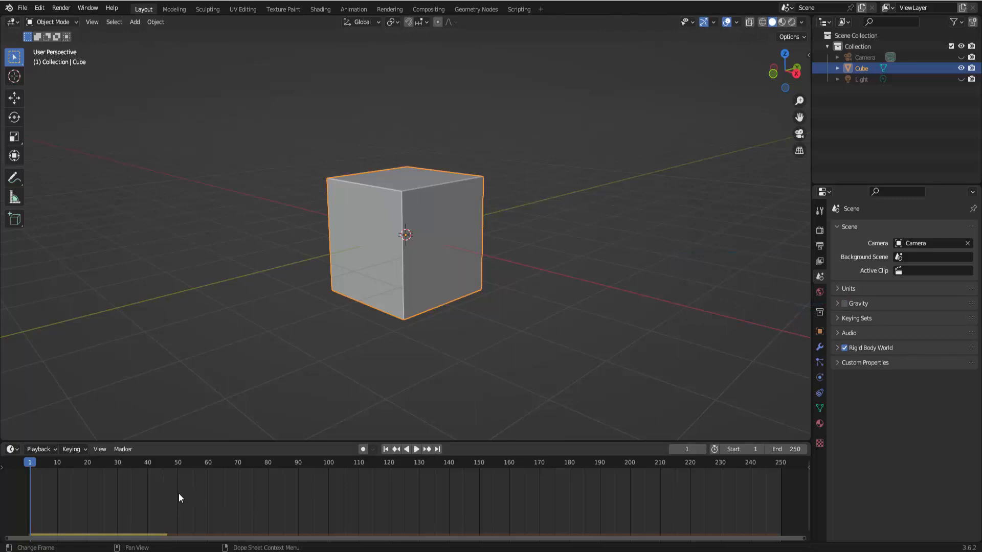
{"action": "left_click", "coordinate": [416, 450]}
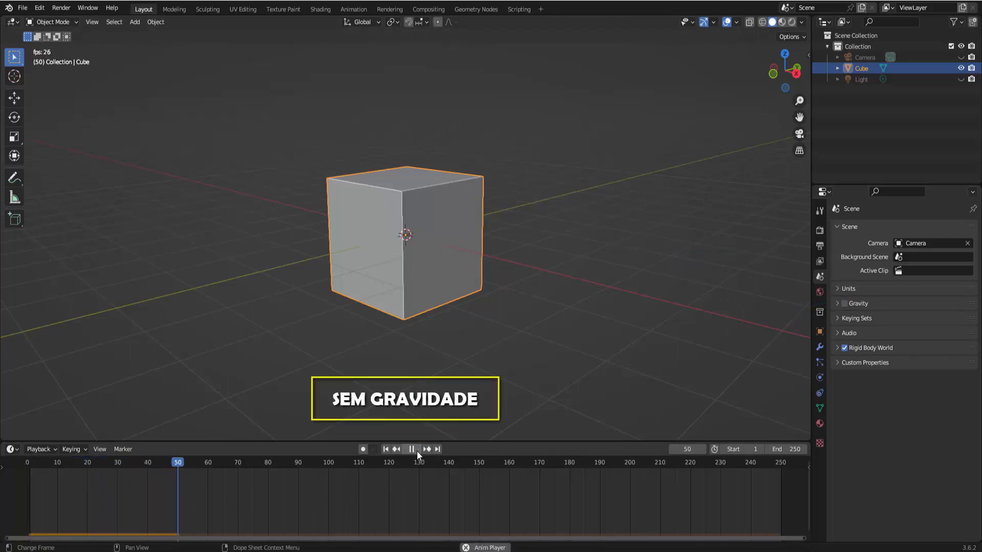
{"action": "left_click", "coordinate": [417, 450]}
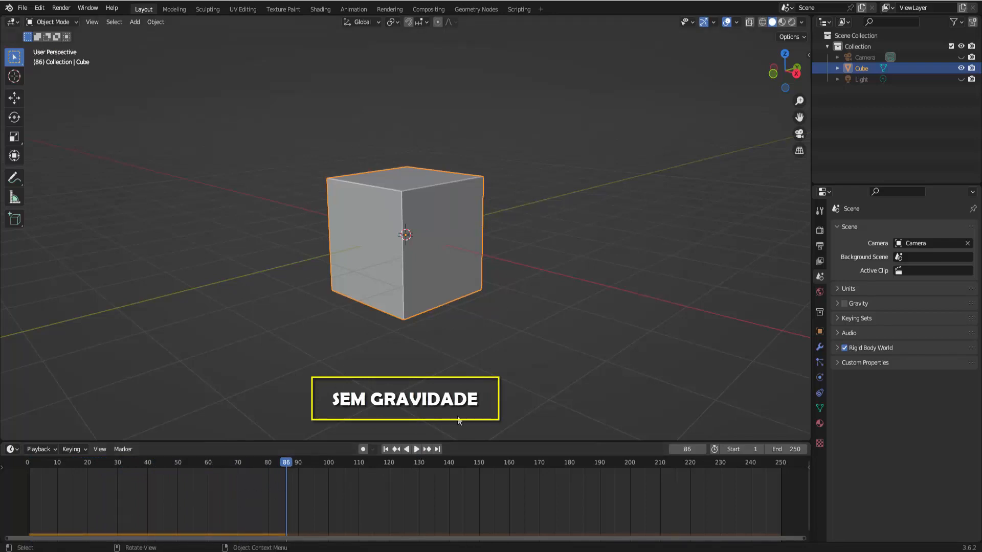
Expand the scene's gravity settings, re-enable gravity, play the simulation briefly and return to frame 1
{"action": "left_click", "coordinate": [838, 303]}
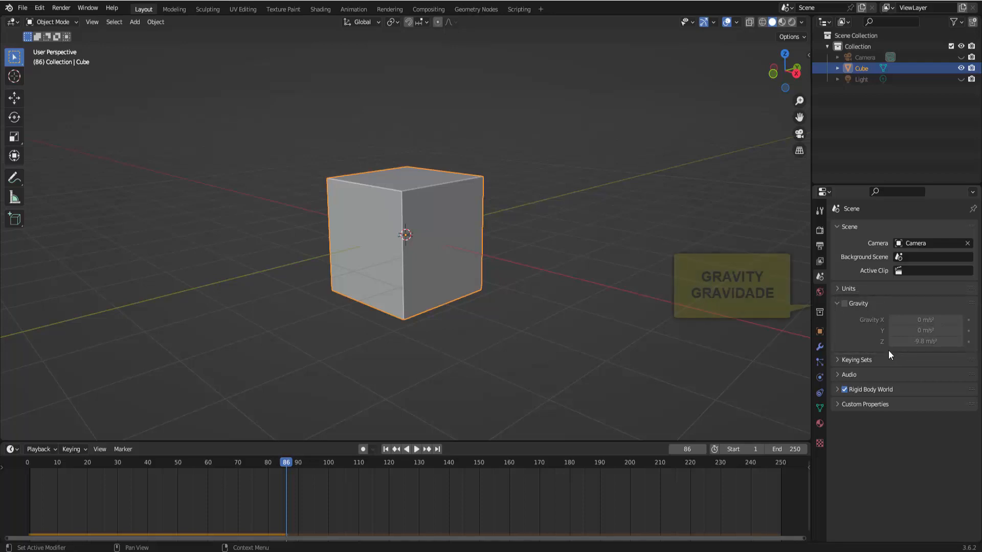
{"action": "left_click", "coordinate": [845, 303]}
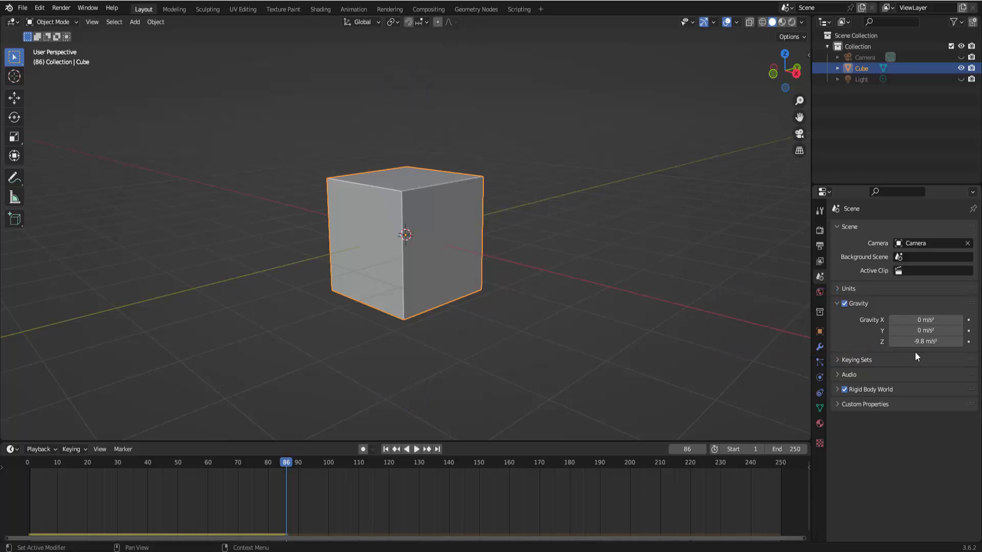
{"action": "left_click", "coordinate": [417, 450]}
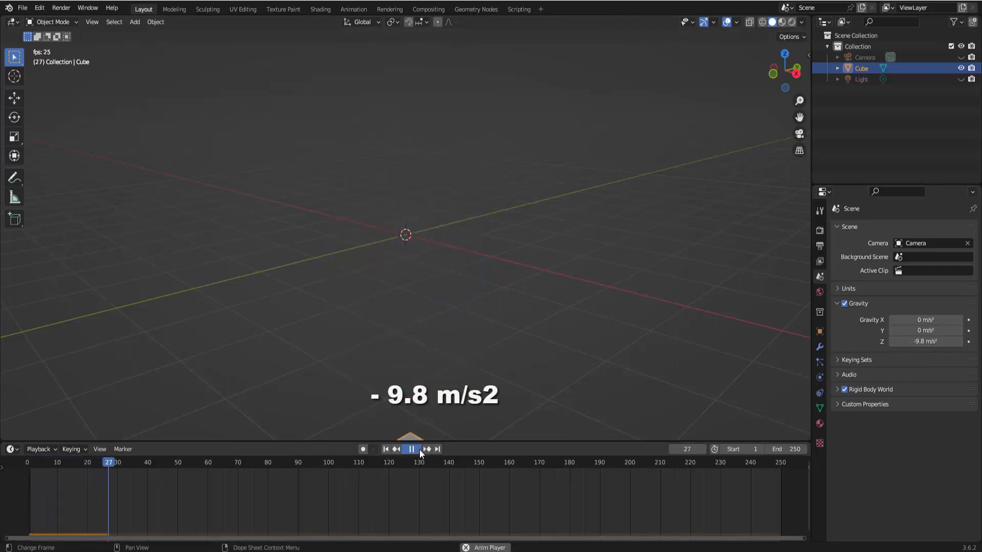
{"action": "left_click", "coordinate": [418, 450]}
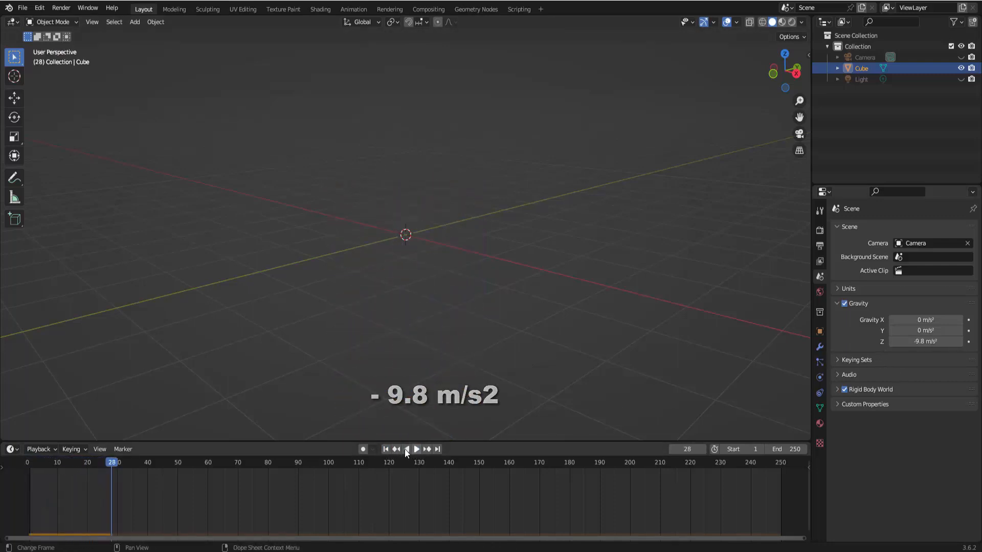
{"action": "left_click", "coordinate": [386, 449]}
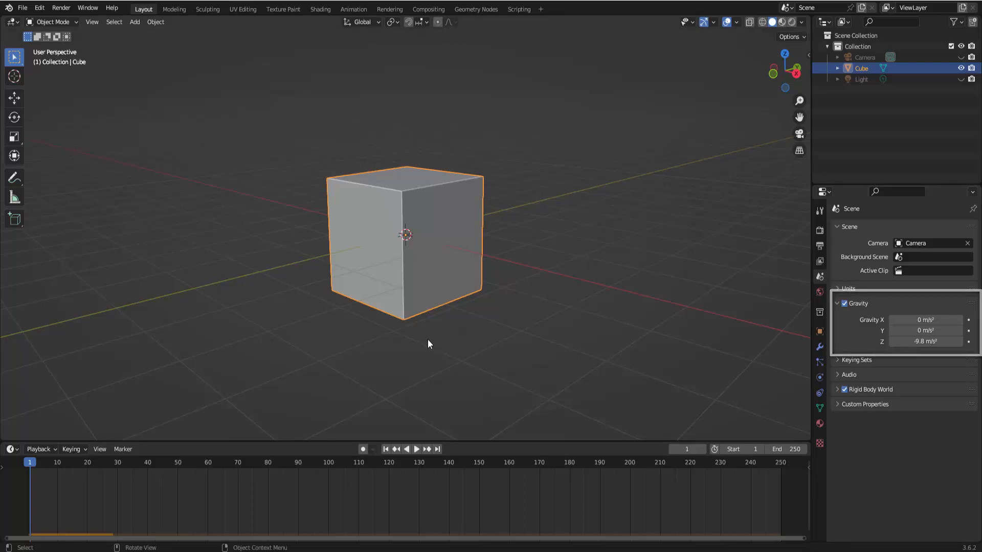
Display the cube's axes with the Move tool, replay the simulation and return to the first frame
{"action": "left_click", "coordinate": [16, 98]}
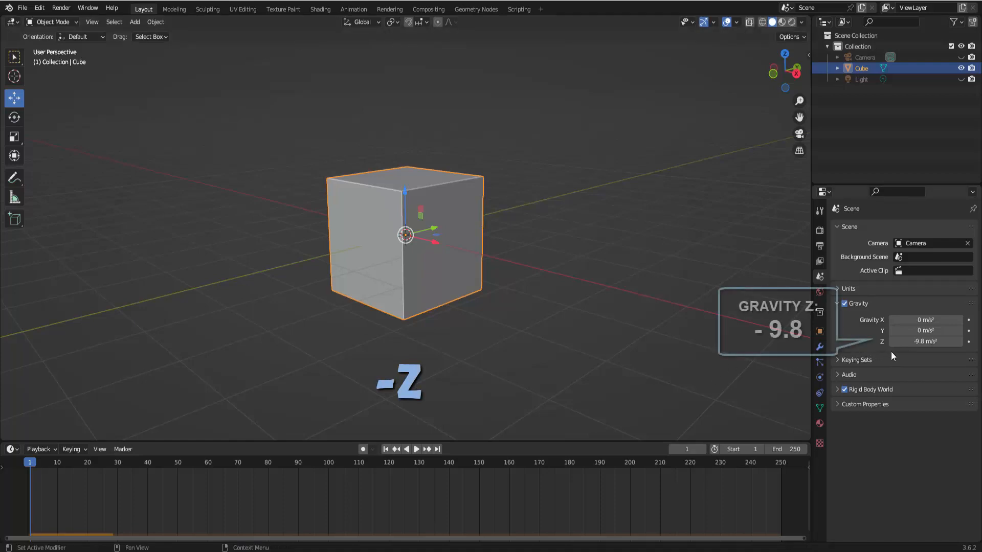
{"action": "left_click", "coordinate": [415, 450]}
{"action": "left_click", "coordinate": [416, 450]}
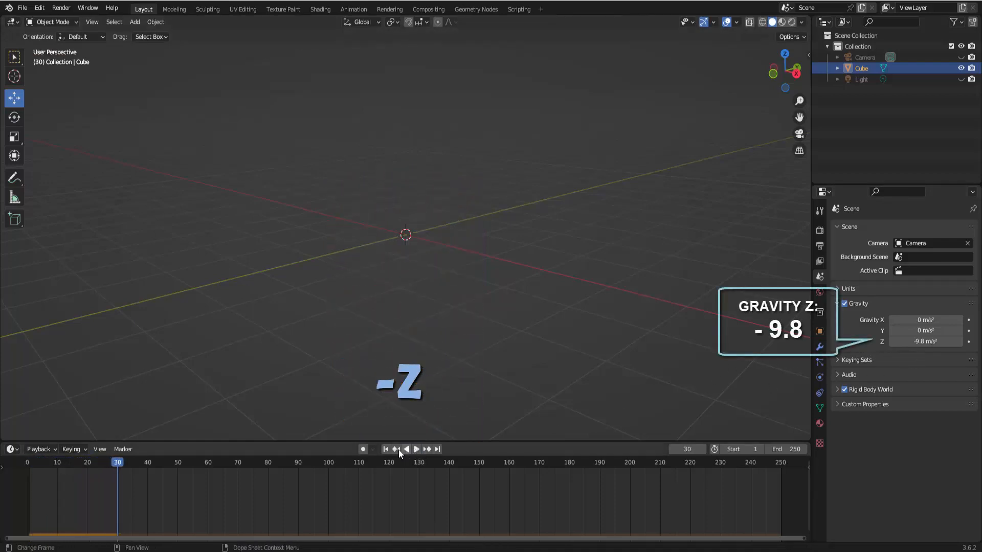
{"action": "left_click", "coordinate": [386, 449]}
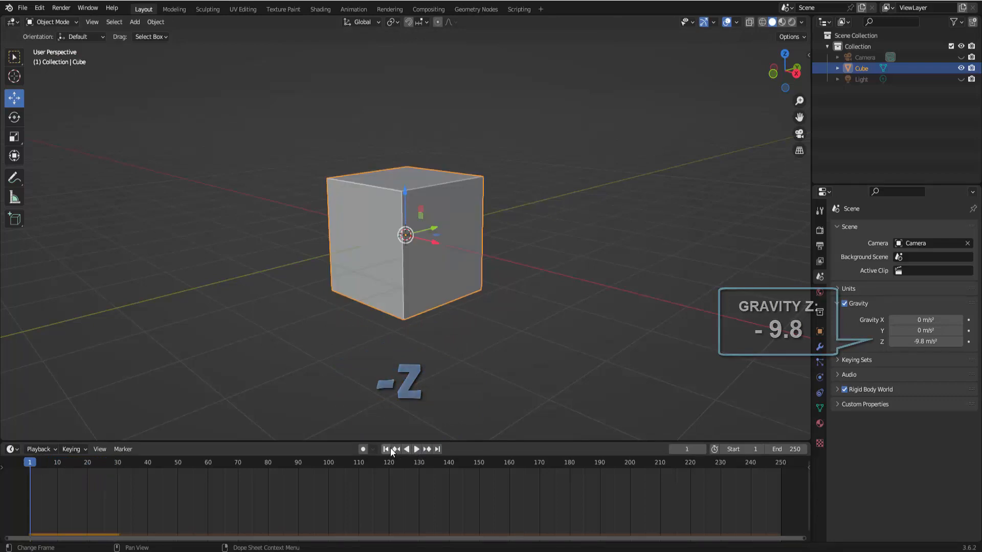
Set the scene's Z gravity to +9.81 m/s², play the simulation and return to the first frame
{"action": "double_click", "coordinate": [908, 341]}
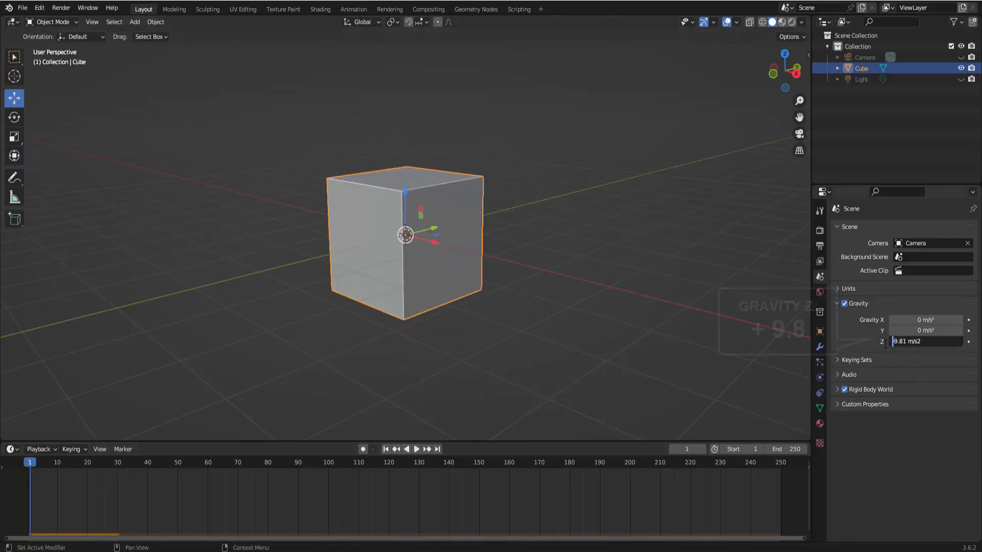
{"action": "type", "text": "+"}
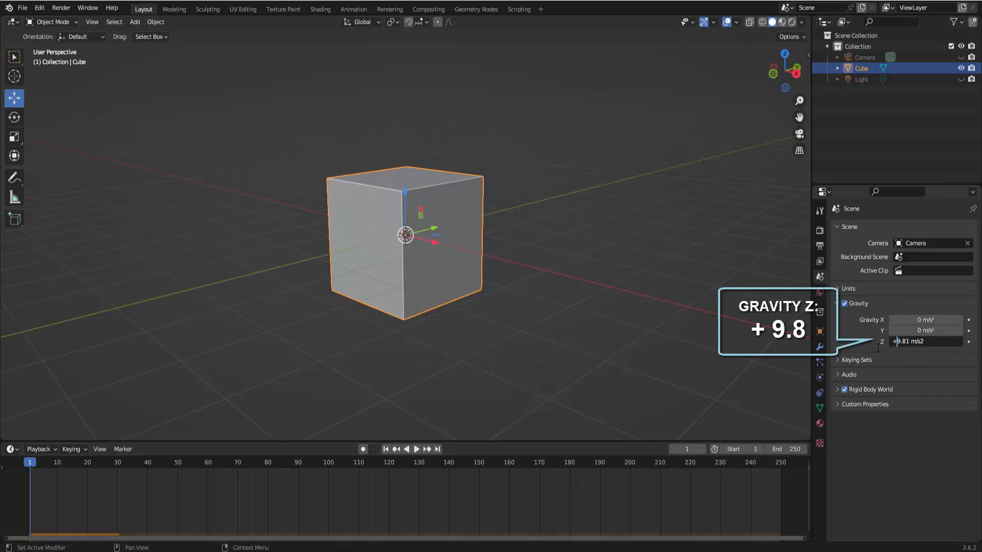
{"action": "key", "text": "Return"}
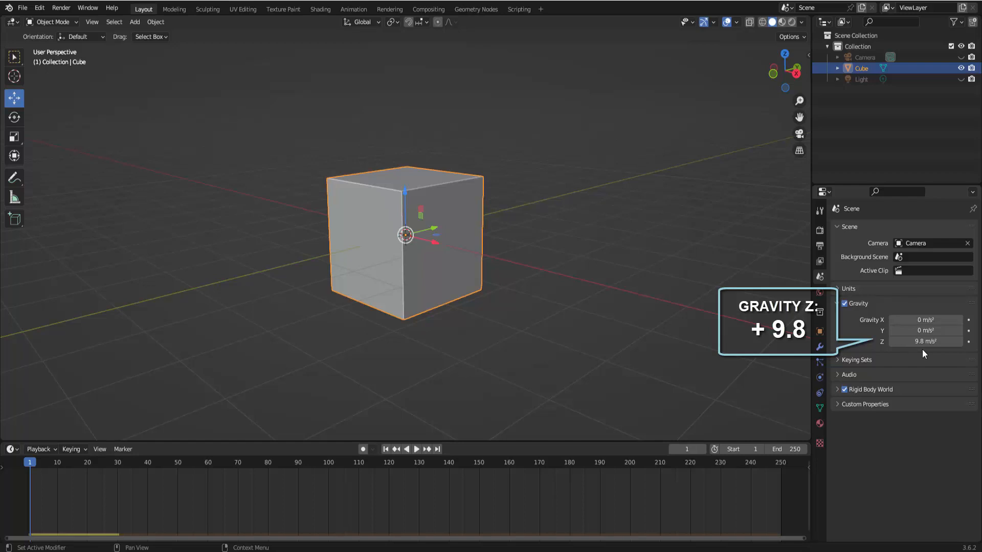
{"action": "left_click", "coordinate": [417, 449]}
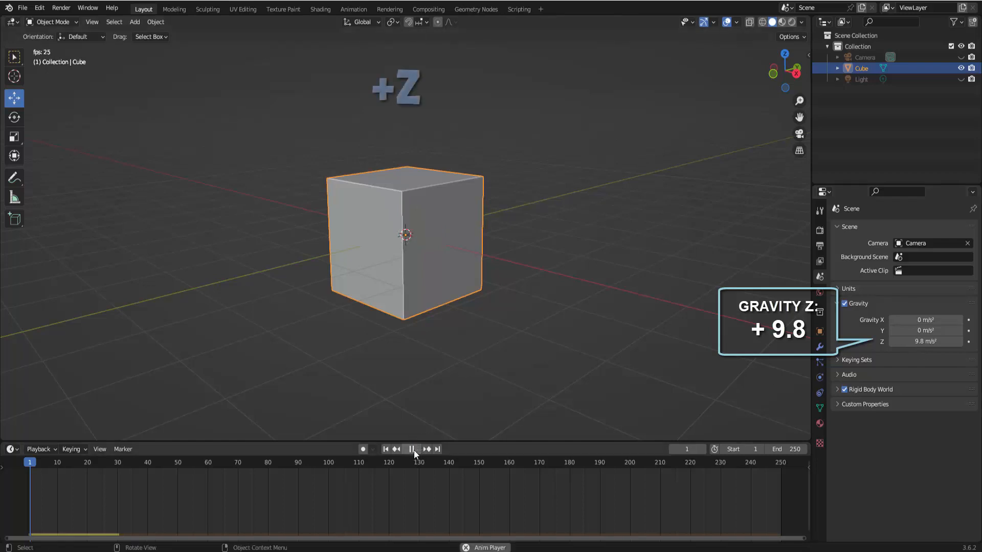
{"action": "key", "text": "space"}
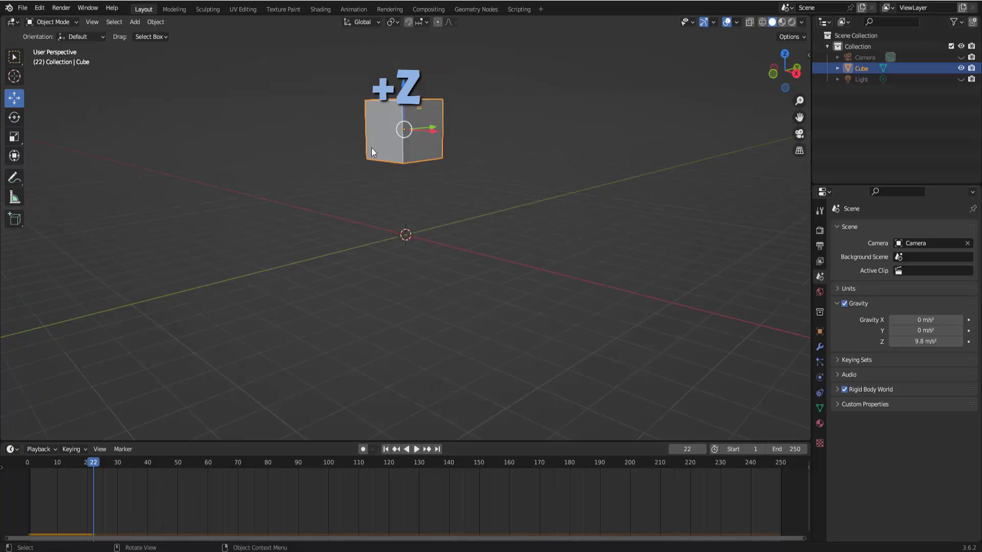
{"action": "left_click", "coordinate": [385, 450]}
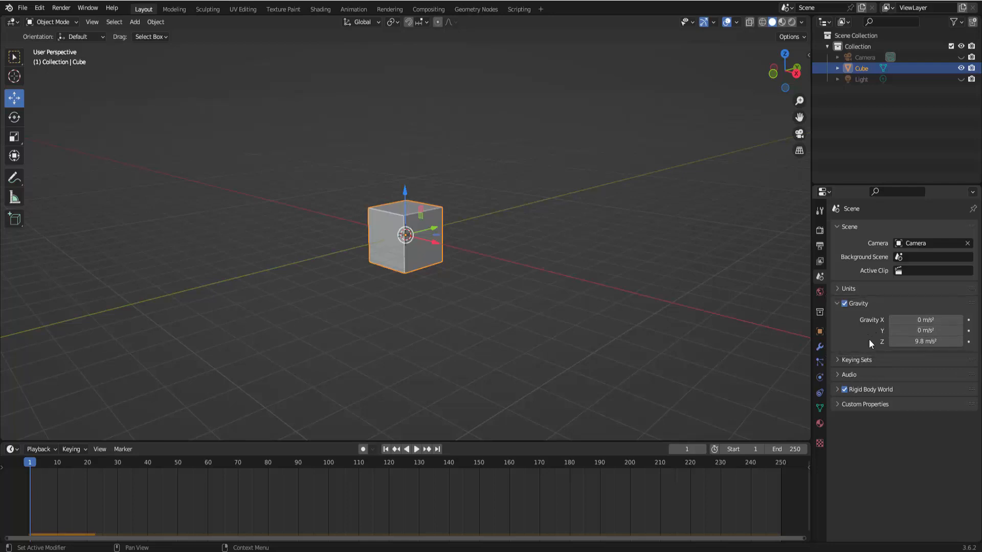
Set the scene's Z gravity to 0 m/s²
{"action": "left_click", "coordinate": [925, 341]}
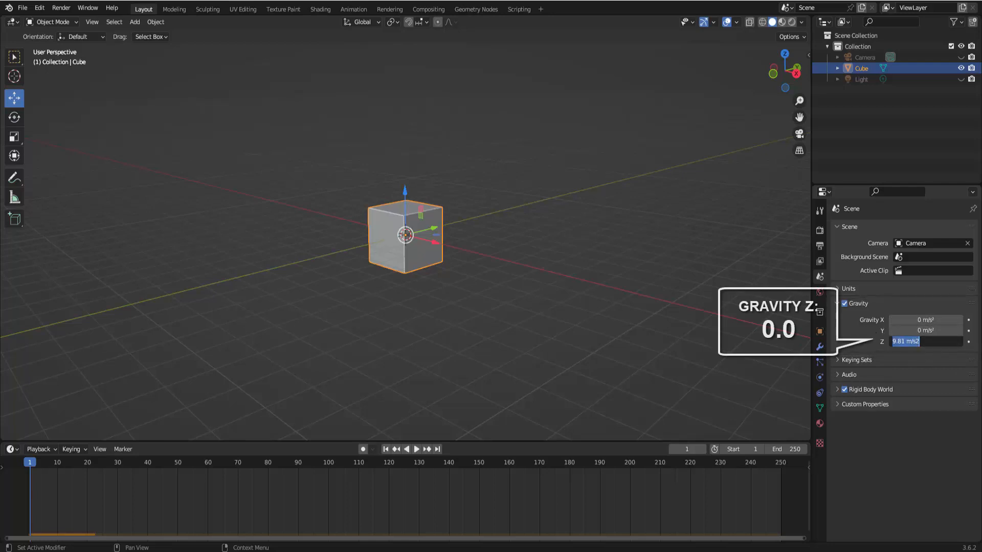
{"action": "type", "text": "0"}
{"action": "key", "text": "Return"}
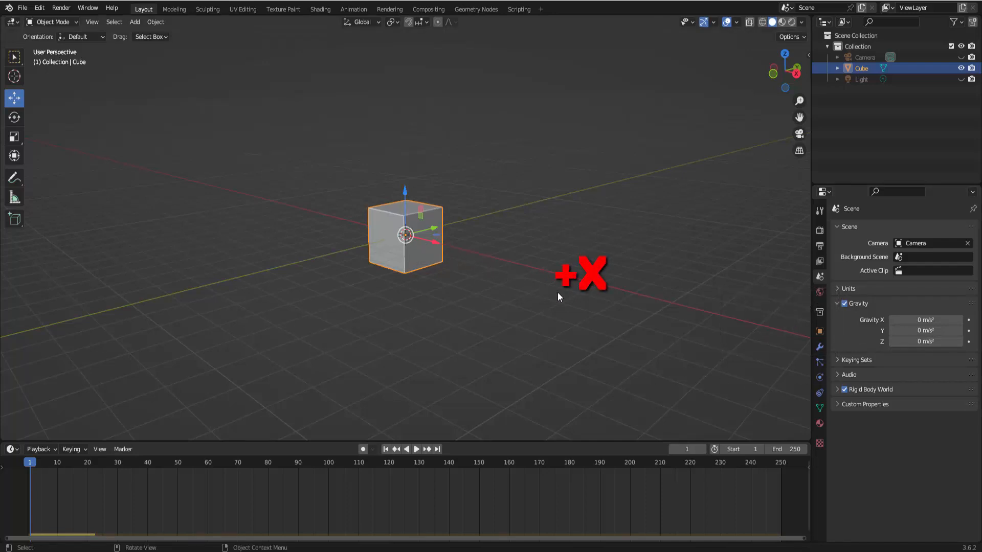
Set the scene's X gravity to 4 m/s², play the simulation and return to the first frame
{"action": "left_click", "coordinate": [924, 319]}
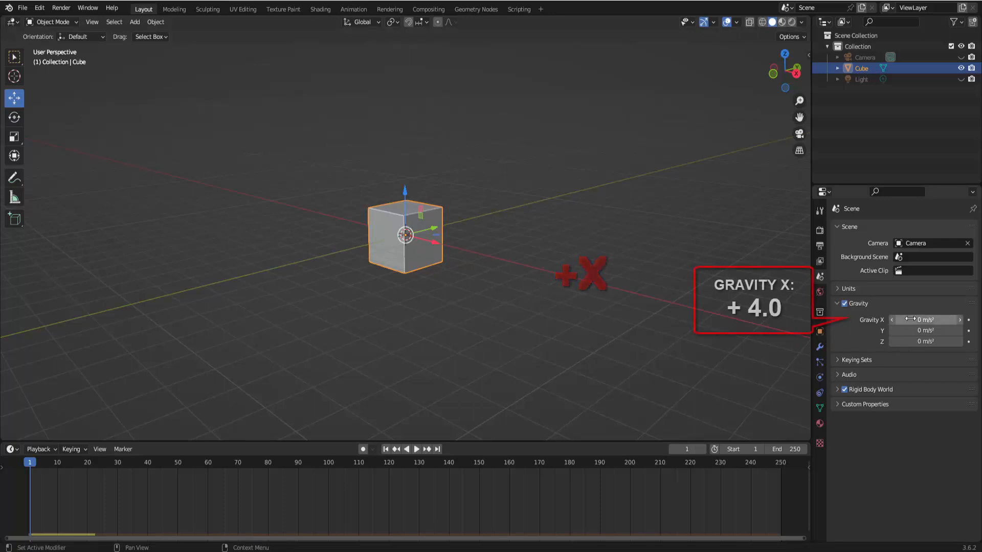
{"action": "type", "text": "4"}
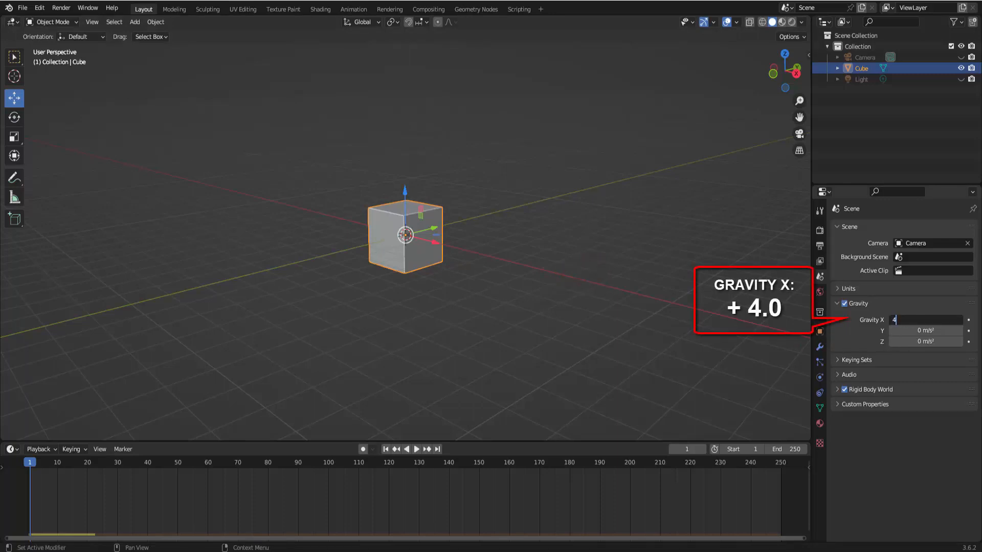
{"action": "key", "text": "Return"}
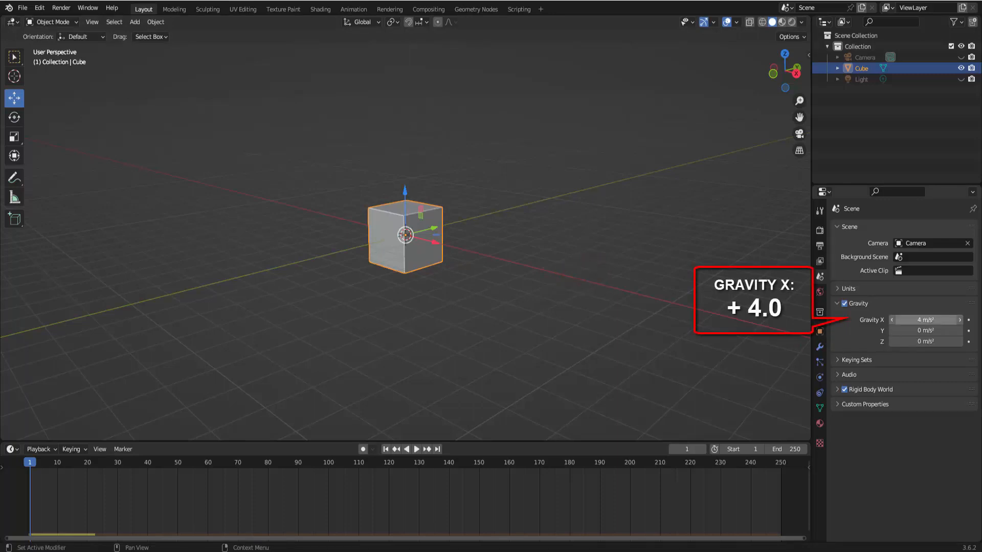
{"action": "left_click", "coordinate": [419, 451]}
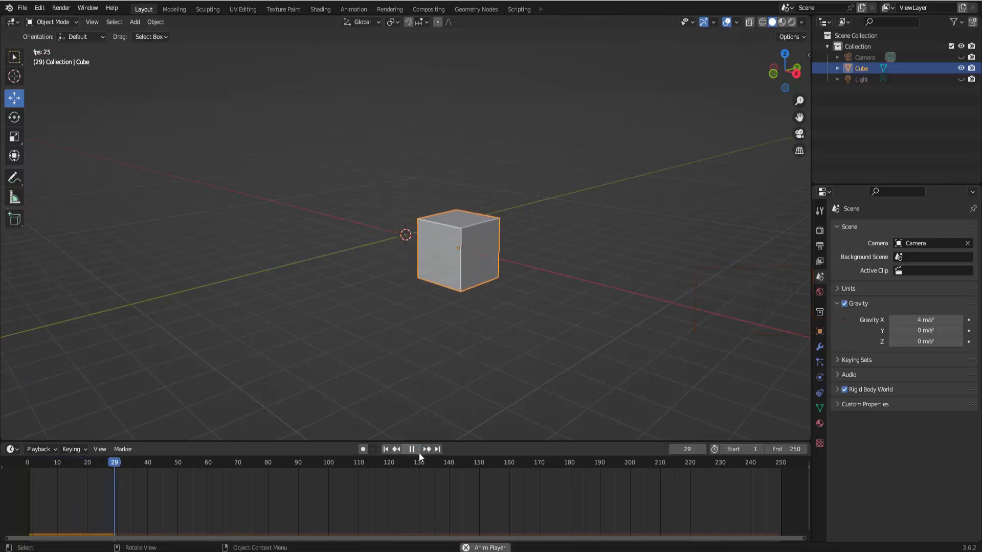
{"action": "left_click", "coordinate": [419, 453]}
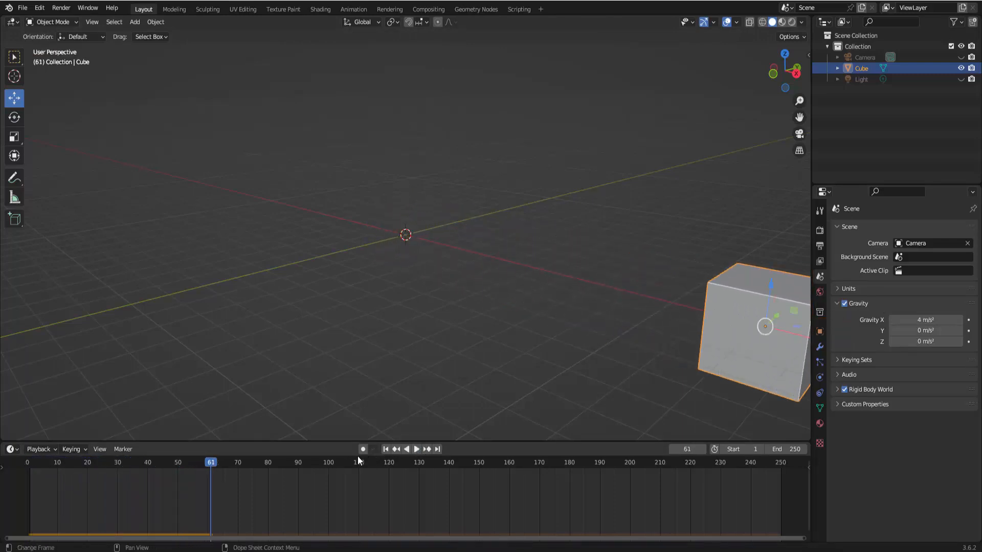
{"action": "left_click", "coordinate": [387, 449]}
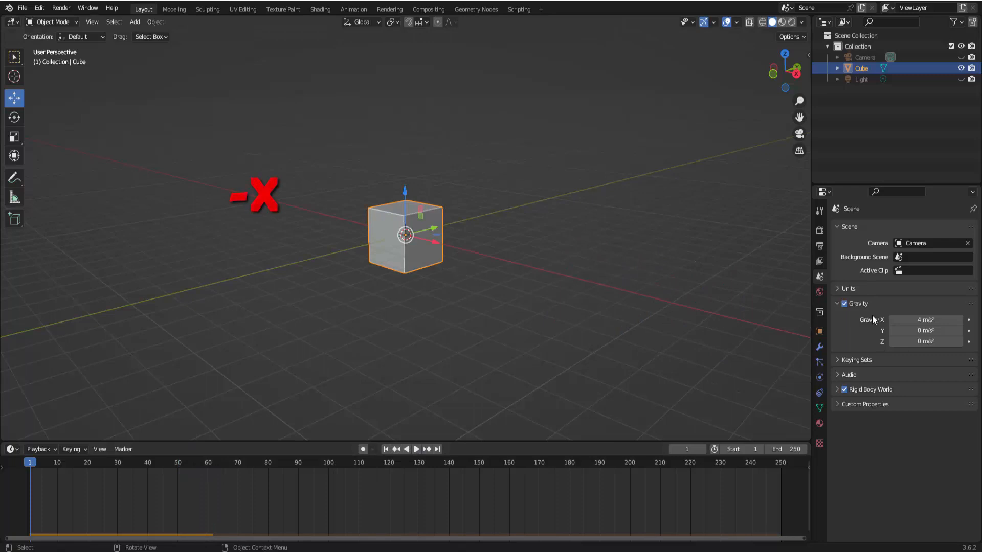
Set the scene's X gravity to -6 m/s², play the simulation and return to the first frame
{"action": "left_click", "coordinate": [916, 320]}
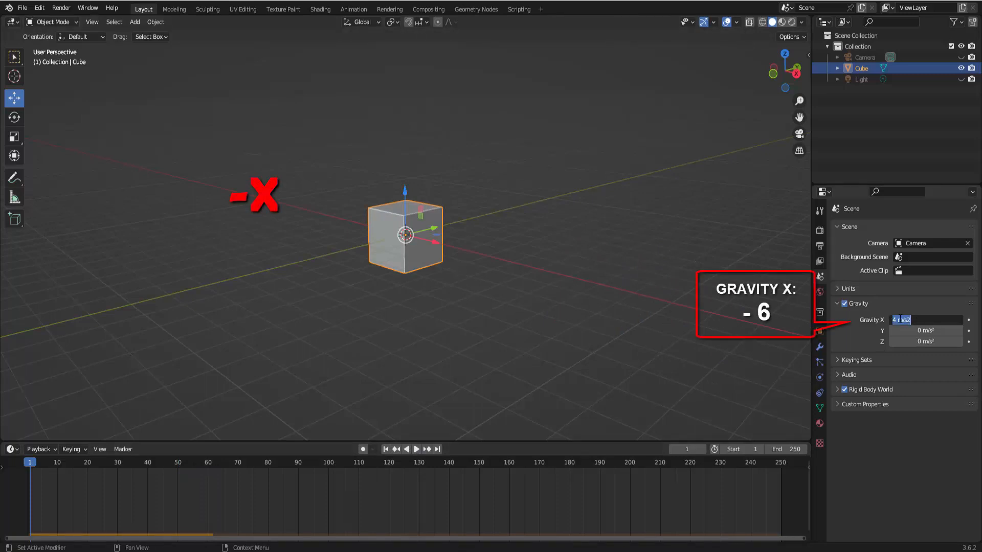
{"action": "left_click_drag", "start_coordinate": [897, 318], "coordinate": [874, 314]}
{"action": "type", "text": "-6"}
{"action": "key", "text": "Return"}
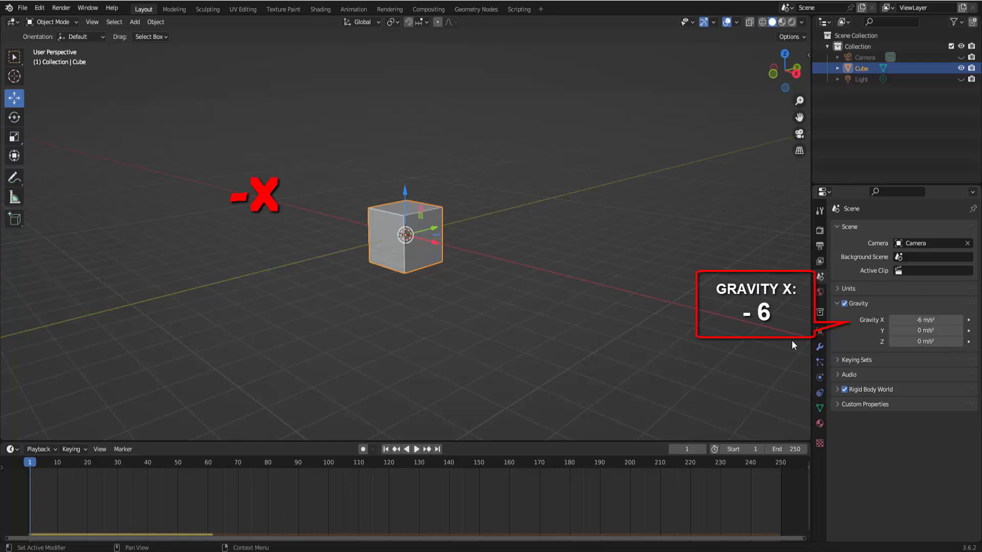
{"action": "left_click", "coordinate": [415, 450]}
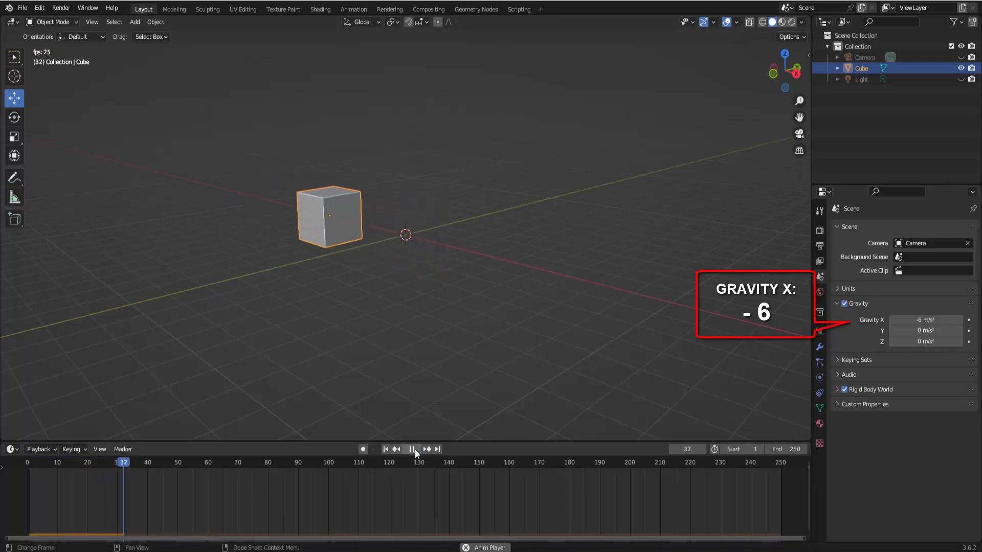
{"action": "left_click", "coordinate": [415, 450]}
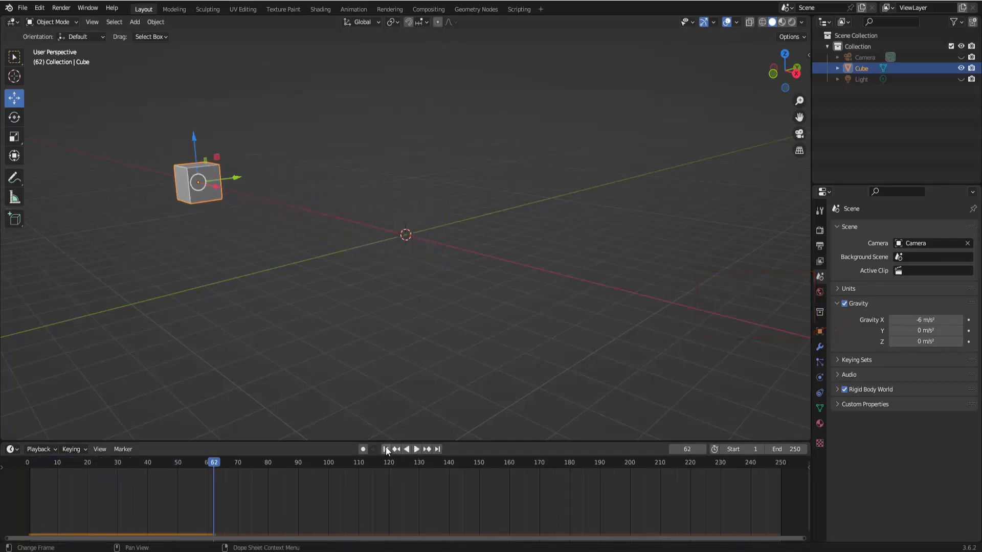
{"action": "left_click", "coordinate": [386, 449]}
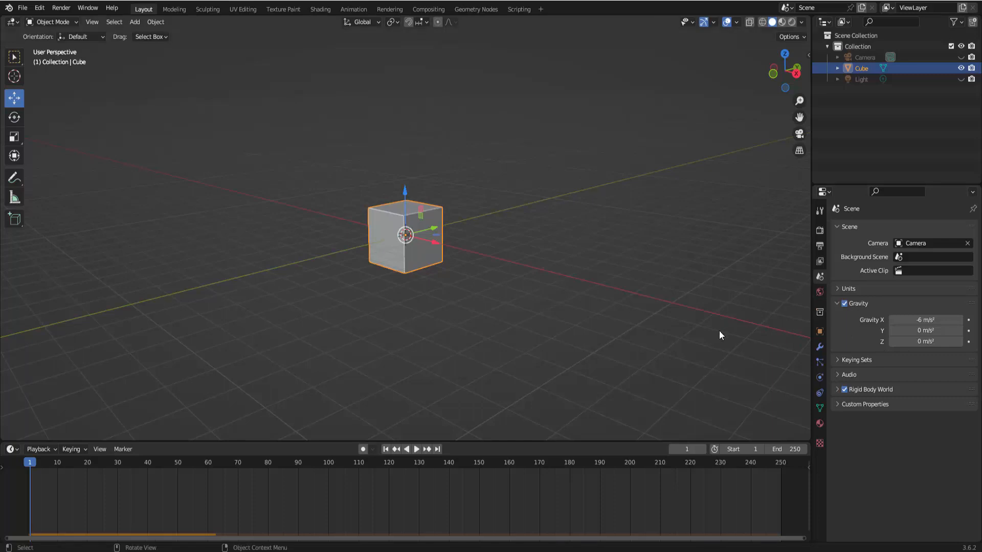
Check the cube's rigid body physics settings and expand the scene's Rigid Body World settings
{"action": "scroll", "coordinate": [719, 336], "scroll_direction": "up", "scroll_amount": 5}
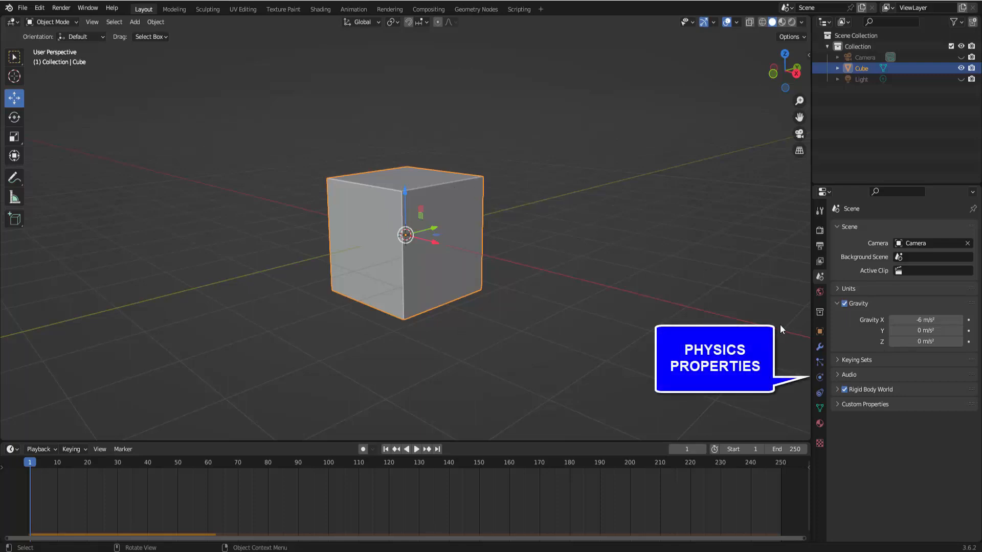
{"action": "left_click", "coordinate": [819, 377]}
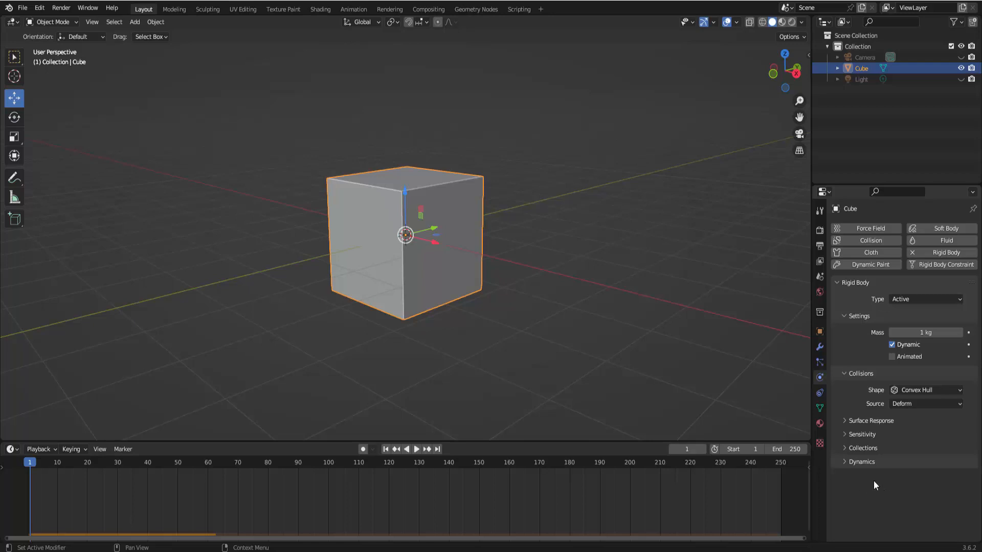
{"action": "left_click", "coordinate": [819, 276]}
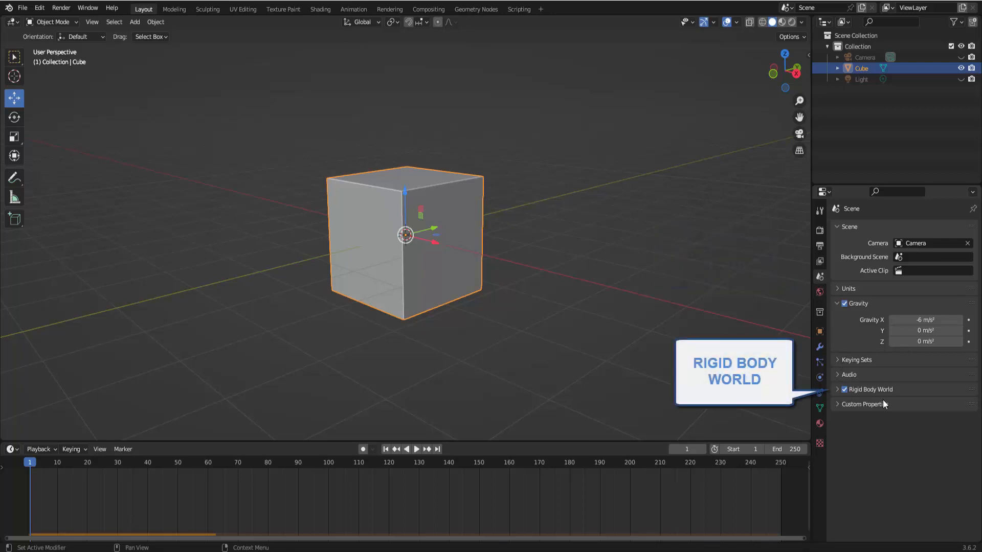
{"action": "left_click", "coordinate": [837, 391]}
{"action": "scroll", "coordinate": [833, 425], "scroll_direction": "down", "scroll_amount": 1}
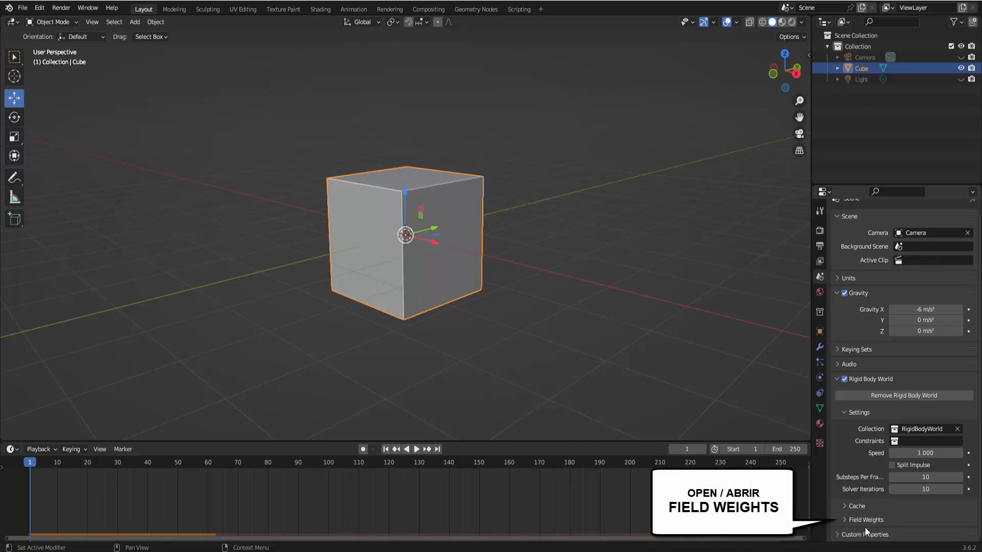
Play the rigid body simulation twice, returning to the first frame after each run
{"action": "left_click", "coordinate": [417, 449]}
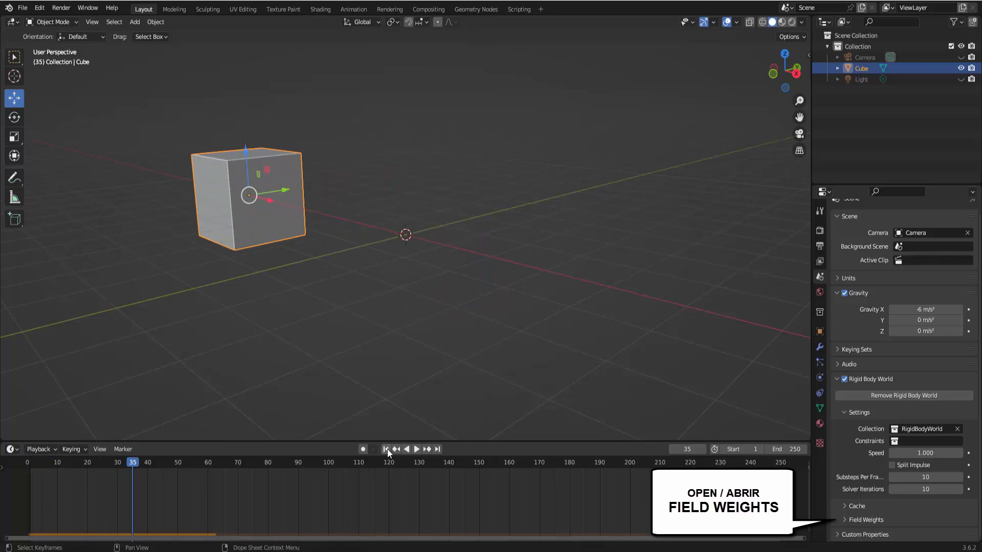
{"action": "left_click", "coordinate": [386, 449]}
{"action": "left_click", "coordinate": [417, 450]}
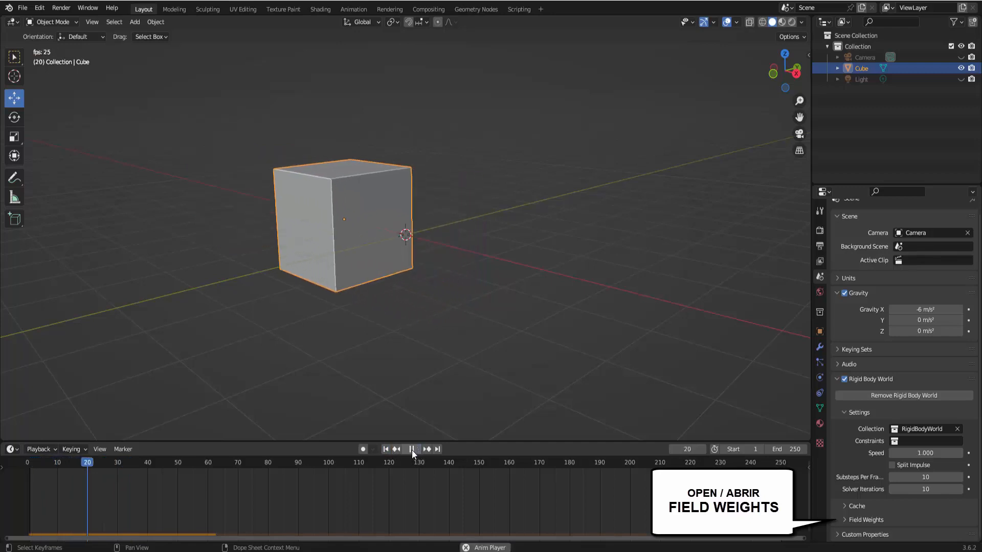
{"action": "left_click", "coordinate": [412, 449]}
{"action": "left_click", "coordinate": [386, 449]}
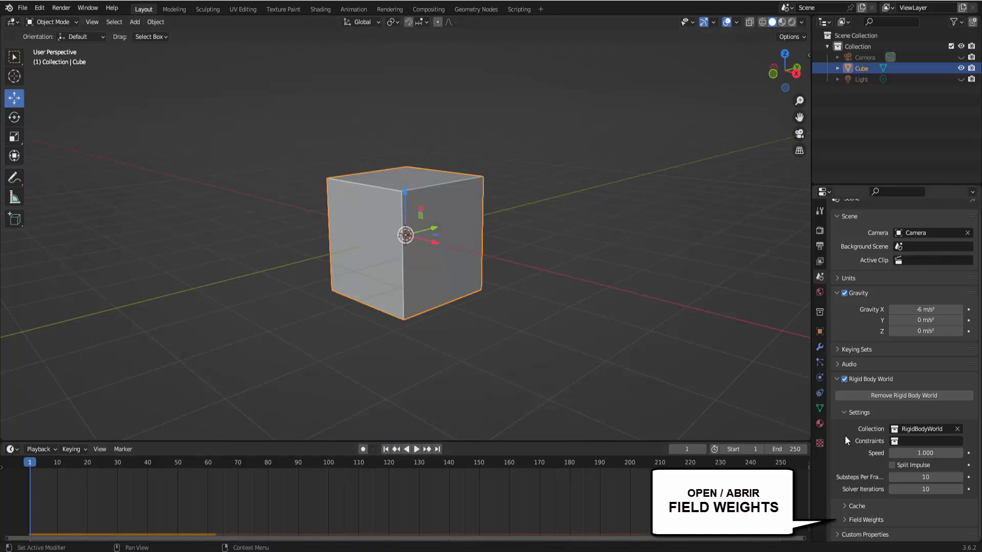
Set the gravity field weight of the rigid body world to 0, play the simulation and return to the first frame
{"action": "left_click", "coordinate": [845, 517]}
{"action": "scroll", "coordinate": [846, 518], "scroll_direction": "down", "scroll_amount": 3}
{"action": "scroll", "coordinate": [846, 518], "scroll_direction": "down", "scroll_amount": 4}
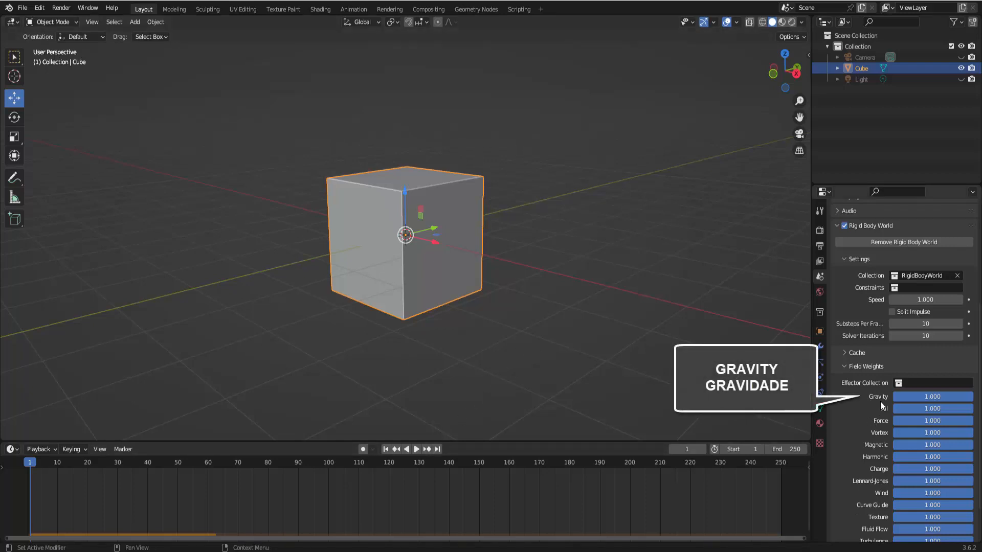
{"action": "left_click_drag", "start_coordinate": [954, 397], "coordinate": [872, 398]}
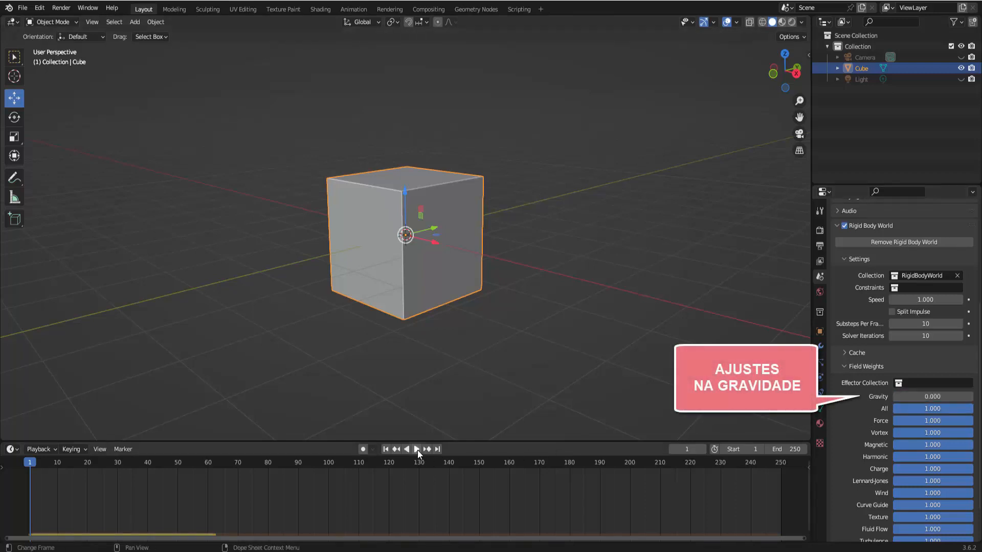
{"action": "left_click", "coordinate": [416, 450]}
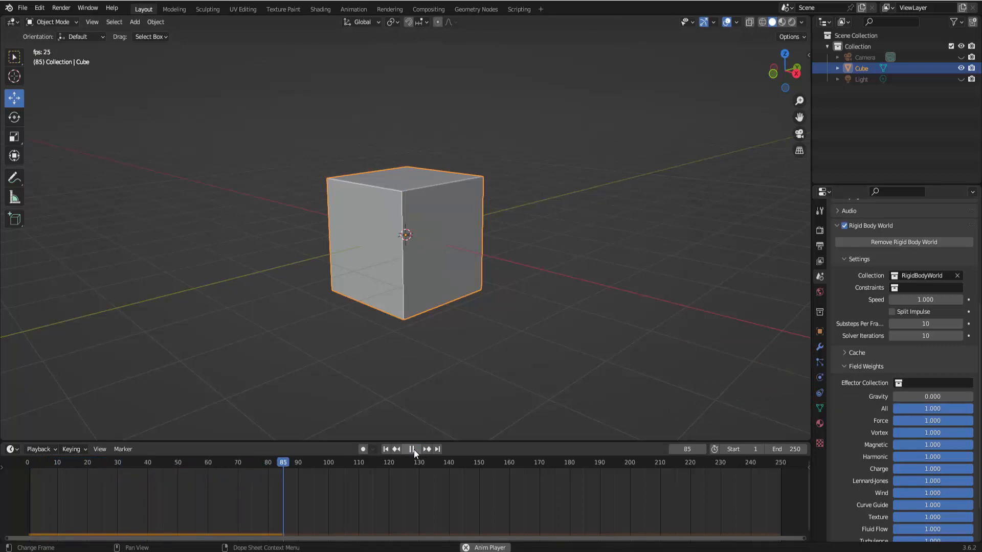
{"action": "scroll", "coordinate": [885, 362], "scroll_direction": "up", "scroll_amount": 8}
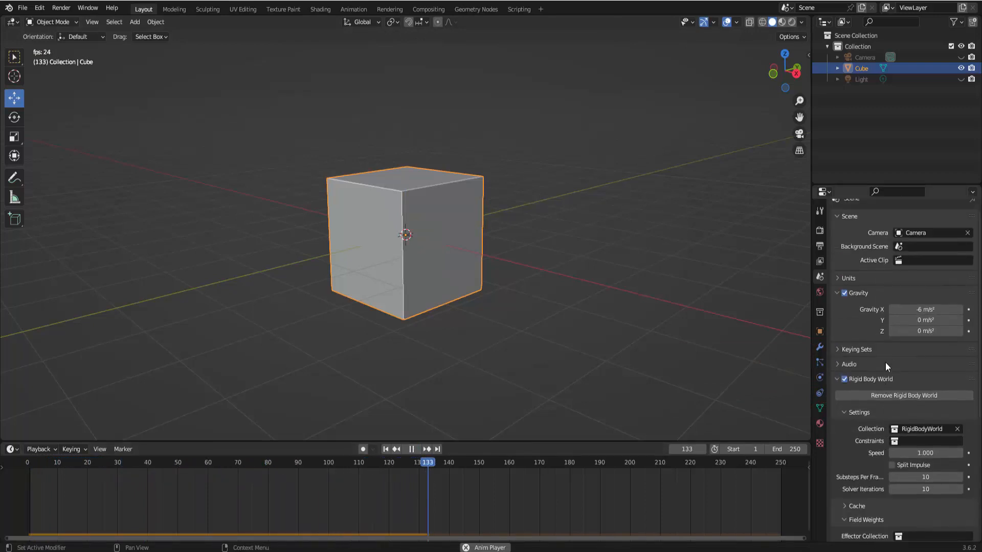
{"action": "key", "text": "space"}
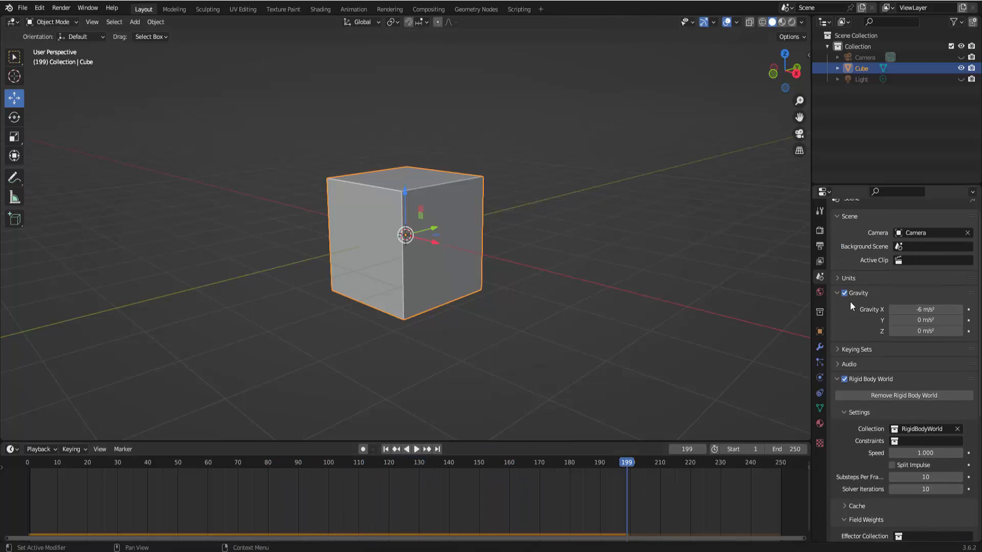
{"action": "left_click", "coordinate": [392, 449]}
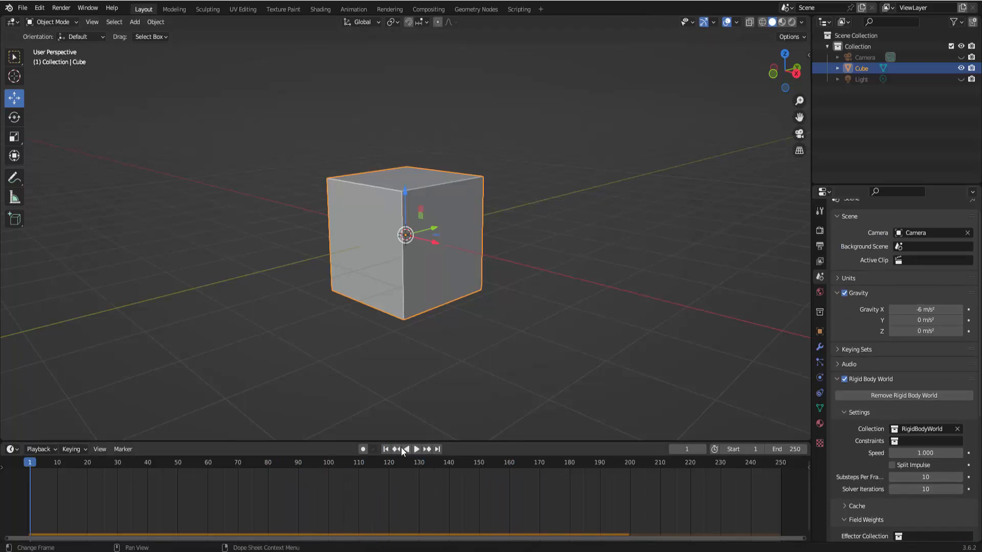
Set the rigid body world's gravity field weight to 0.220, play the simulation and return to the first frame
{"action": "scroll", "coordinate": [846, 399], "scroll_direction": "down", "scroll_amount": 4}
{"action": "scroll", "coordinate": [846, 399], "scroll_direction": "down", "scroll_amount": 5}
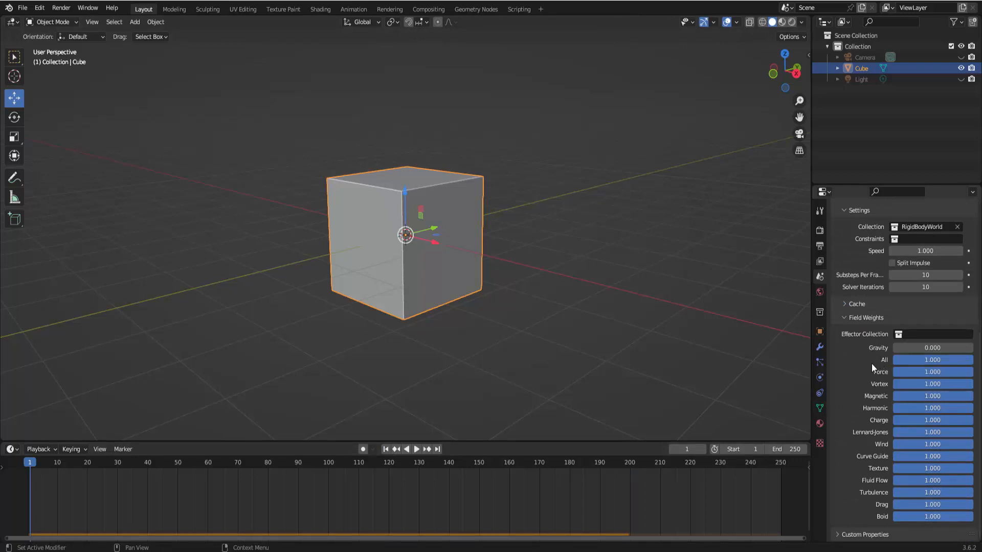
{"action": "left_click_drag", "start_coordinate": [904, 348], "coordinate": [911, 348]}
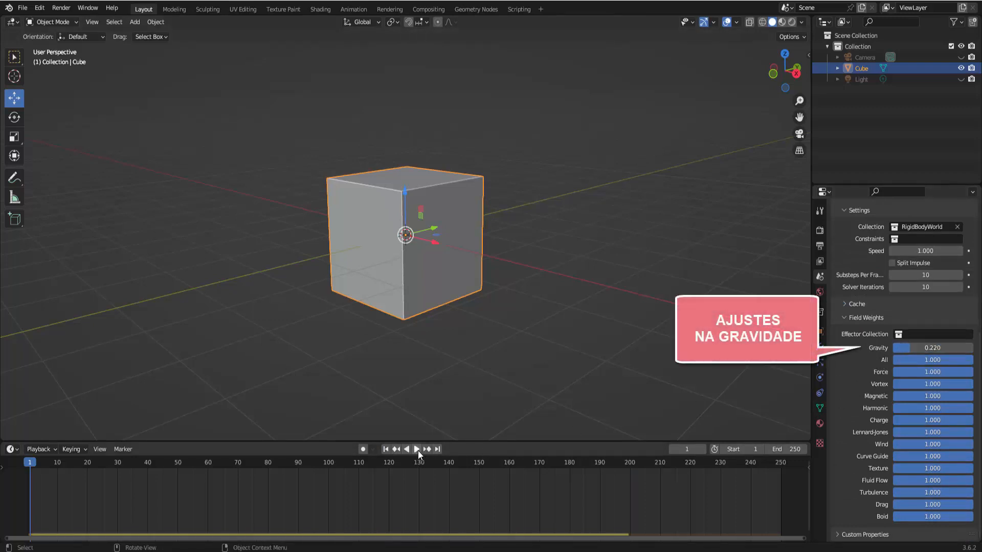
{"action": "left_click", "coordinate": [418, 449]}
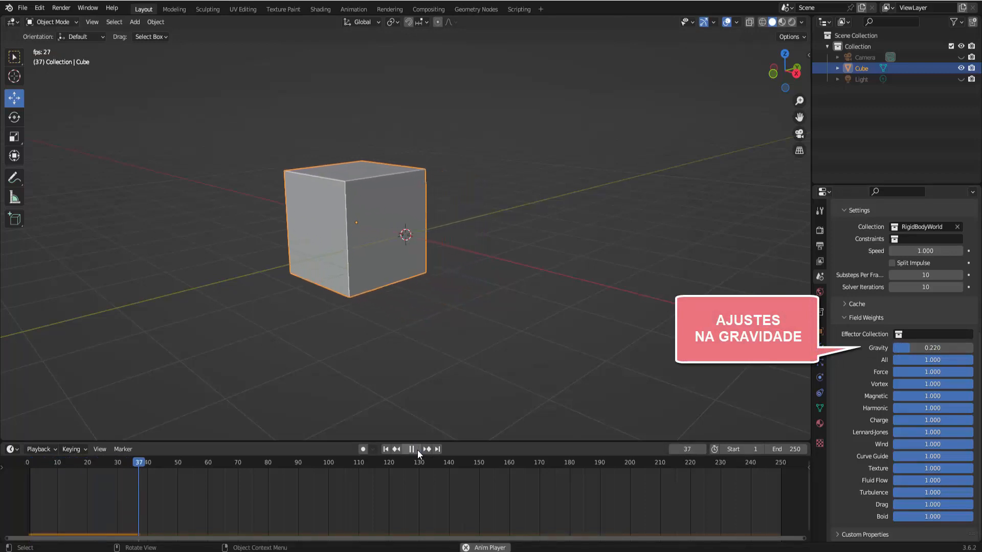
{"action": "left_click", "coordinate": [417, 449]}
{"action": "key", "text": "shift+Left"}
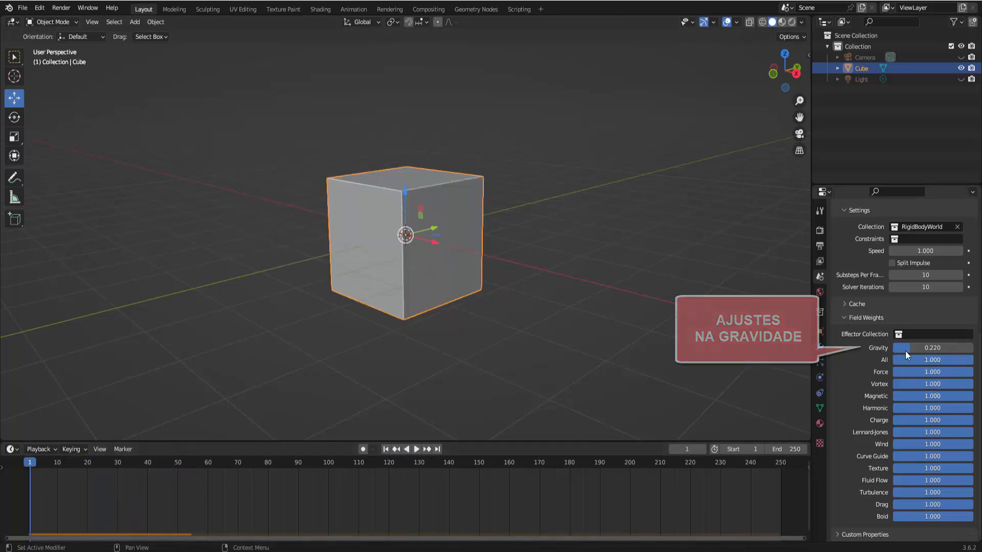
Raise the rigid body world's gravity field weight to full strength, play the simulation and return to the first frame
{"action": "left_click_drag", "start_coordinate": [896, 347], "coordinate": [972, 346]}
{"action": "scroll", "coordinate": [893, 318], "scroll_direction": "up", "scroll_amount": 8}
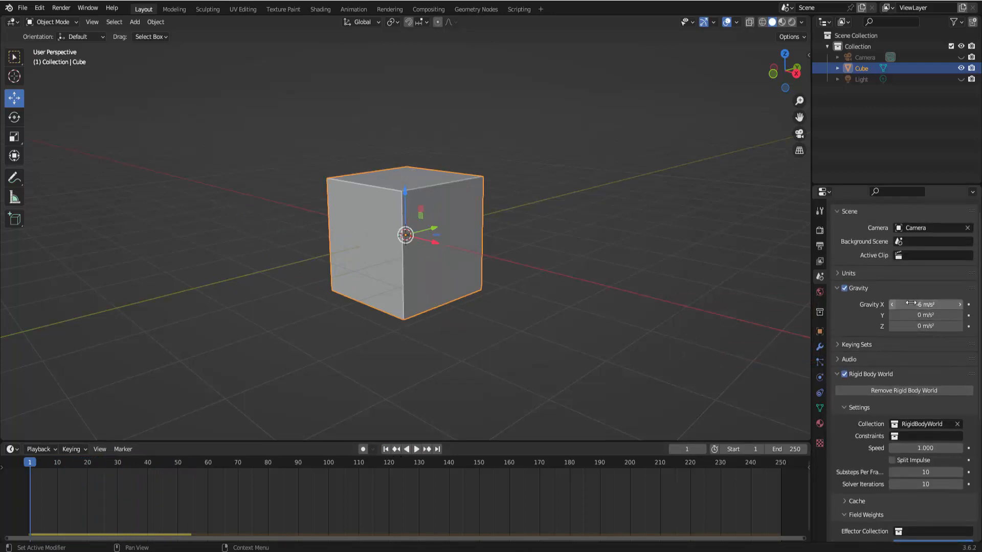
{"action": "left_click", "coordinate": [416, 449]}
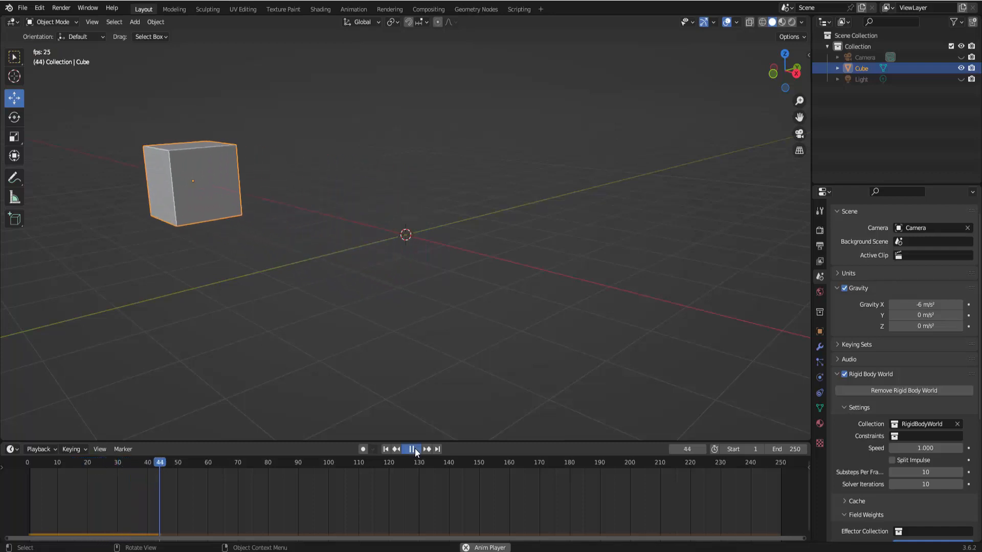
{"action": "left_click", "coordinate": [415, 449]}
{"action": "left_click", "coordinate": [387, 449]}
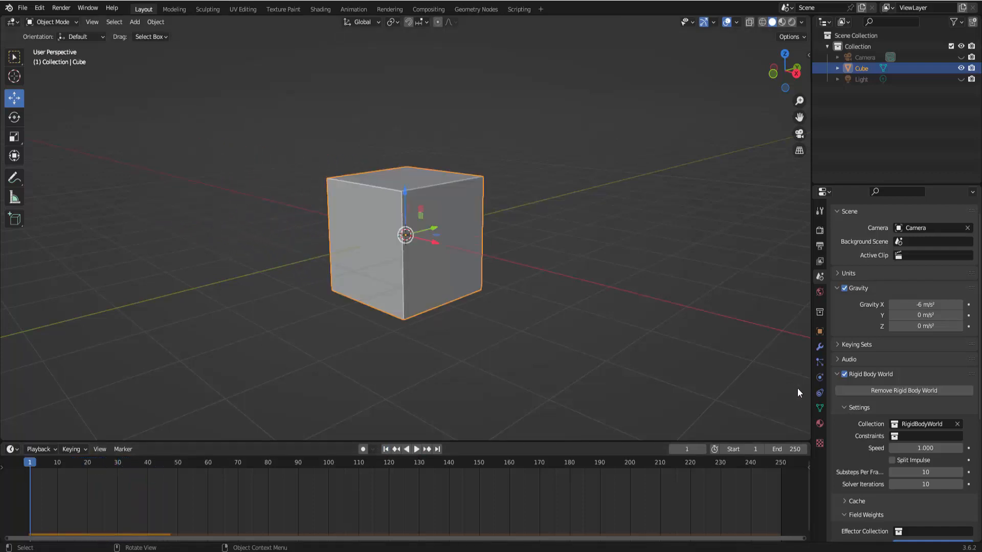
Replace the cube's Rigid Body physics with Cloth physics
{"action": "left_click", "coordinate": [820, 378]}
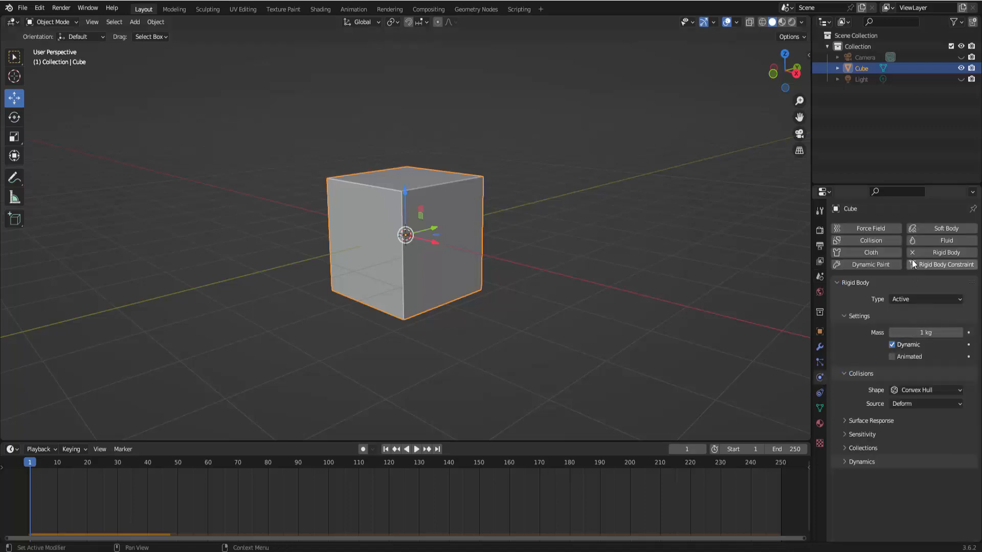
{"action": "left_click", "coordinate": [912, 253]}
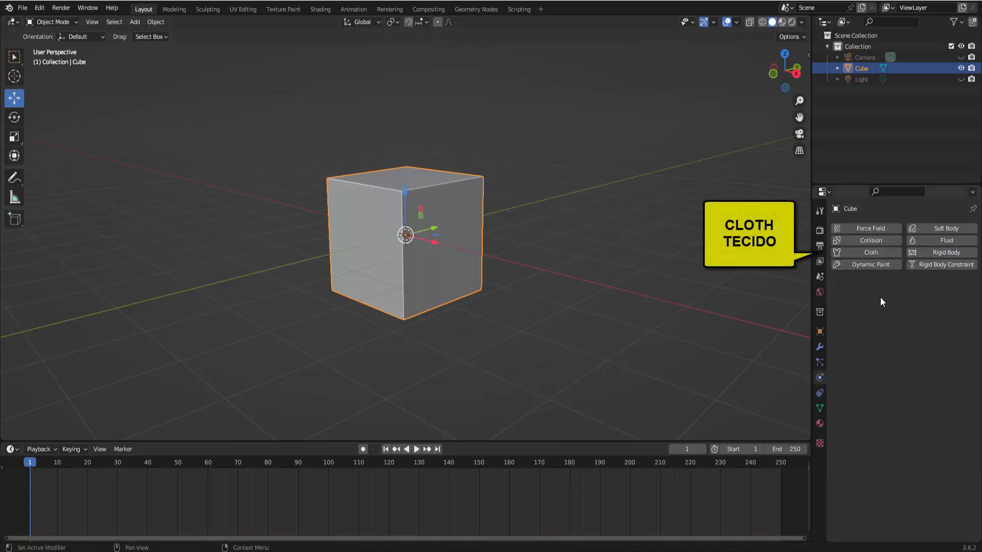
{"action": "left_click", "coordinate": [848, 253]}
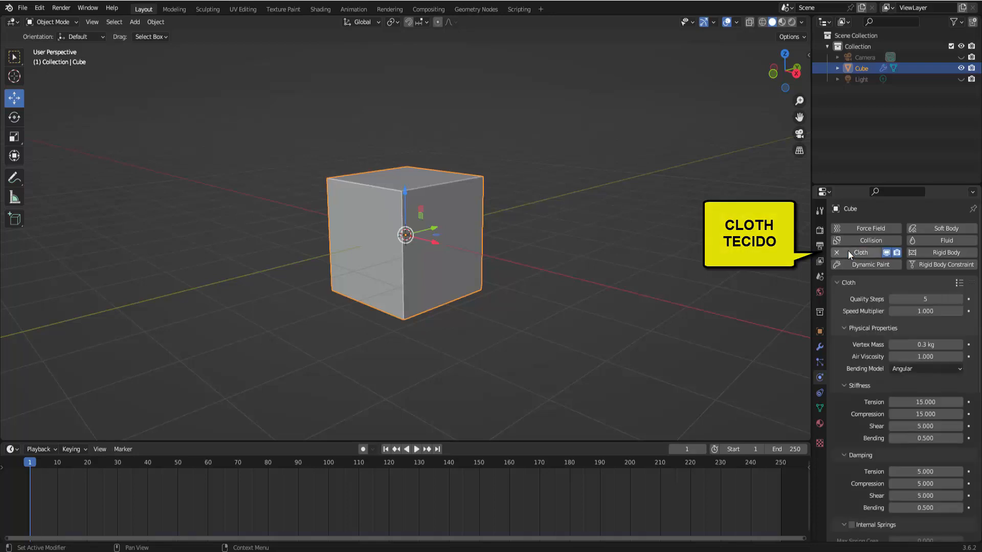
Expand the cube's cloth Field Weights, play the cloth simulation and return to the first frame
{"action": "scroll", "coordinate": [842, 353], "scroll_direction": "down", "scroll_amount": 8}
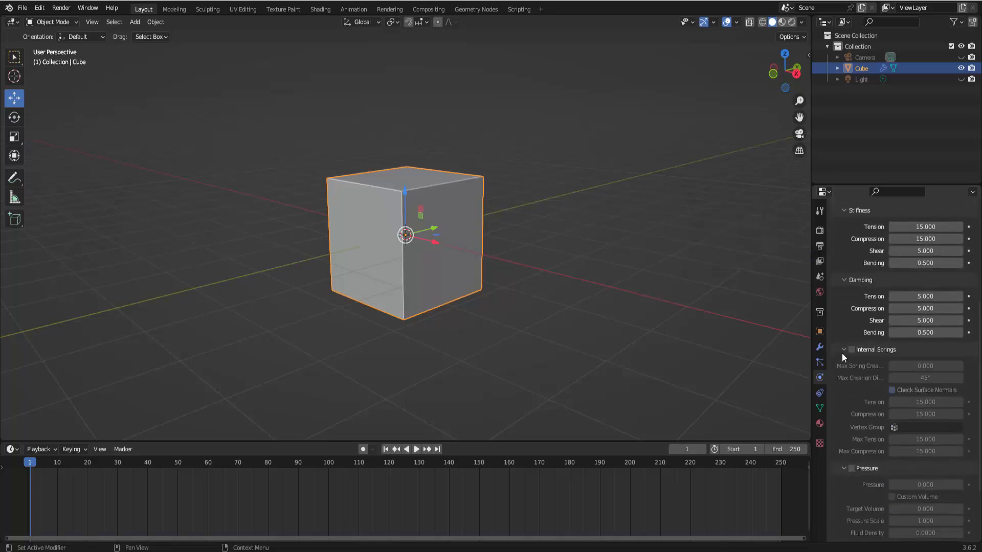
{"action": "scroll", "coordinate": [842, 353], "scroll_direction": "down", "scroll_amount": 4}
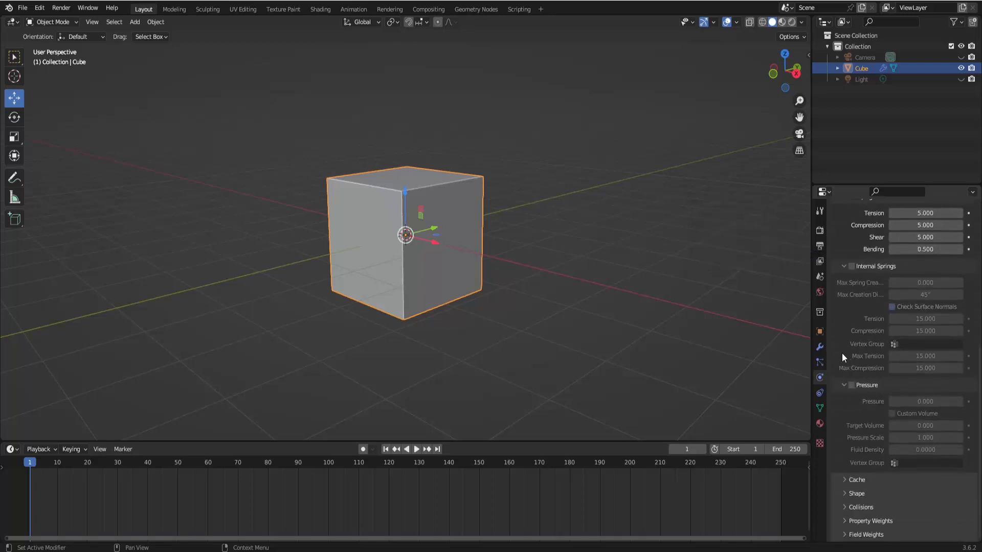
{"action": "left_click", "coordinate": [852, 535]}
{"action": "scroll", "coordinate": [842, 404], "scroll_direction": "down", "scroll_amount": 9}
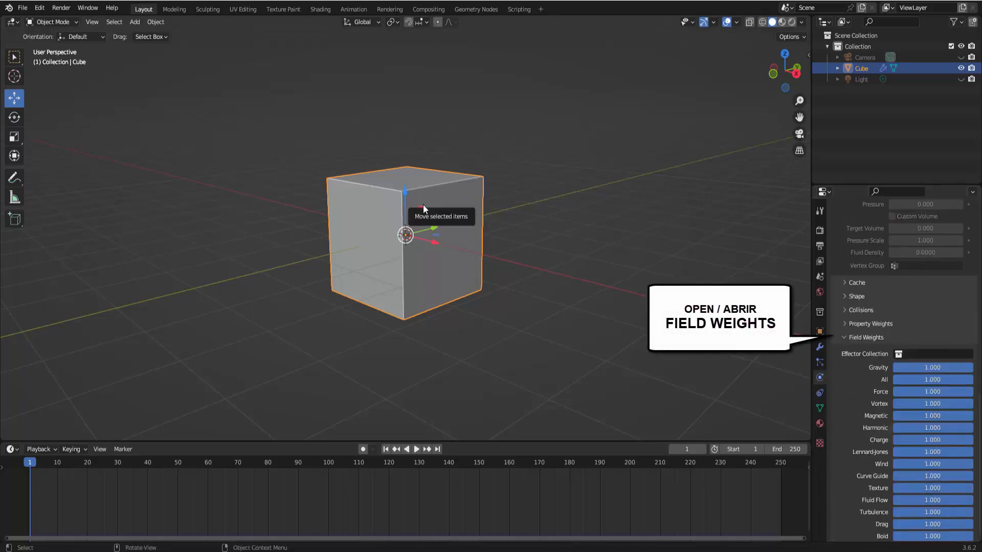
{"action": "left_click", "coordinate": [416, 449]}
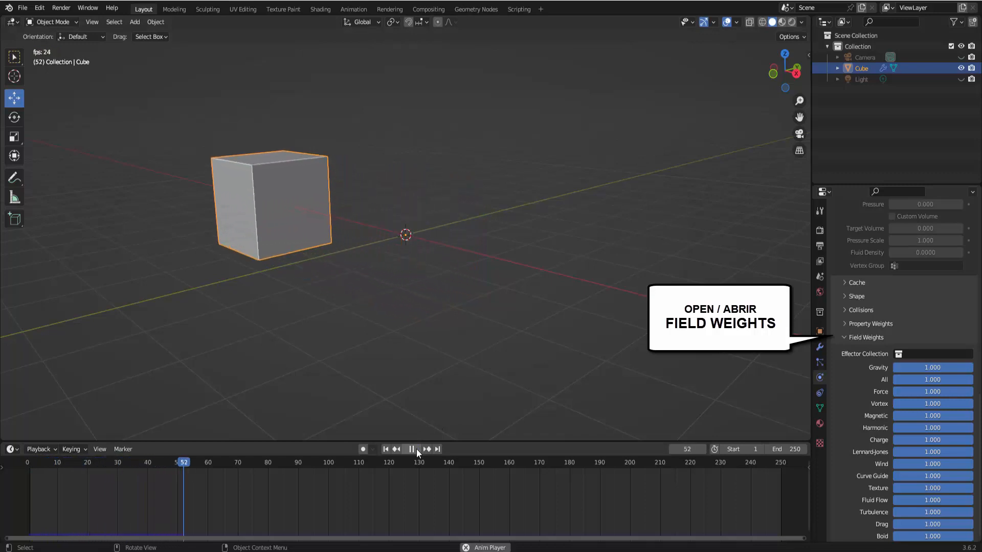
{"action": "left_click", "coordinate": [416, 449]}
{"action": "left_click", "coordinate": [386, 450]}
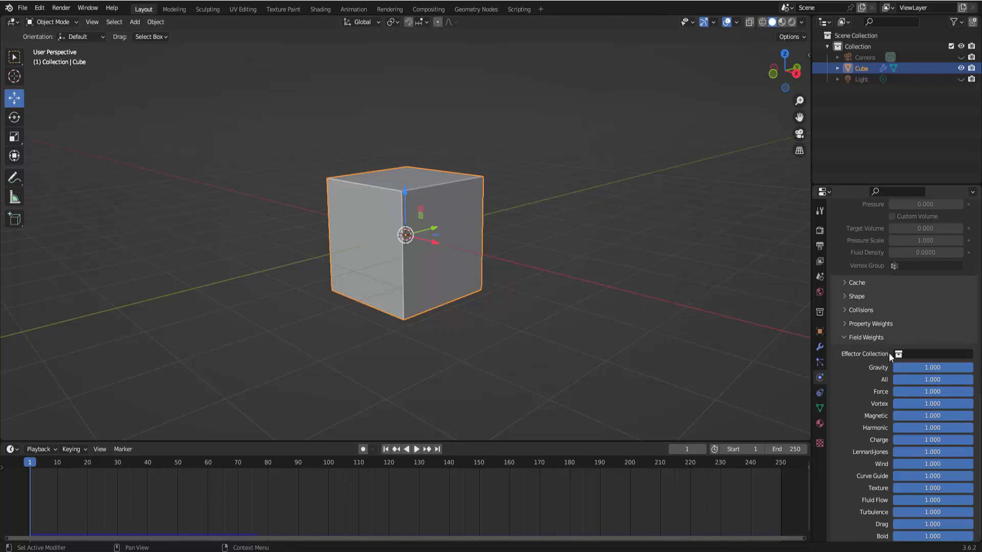
Test the cloth simulation with the gravity field weight at 0, return to the first frame and restore the weight to 1.000
{"action": "left_click_drag", "start_coordinate": [946, 368], "coordinate": [864, 367]}
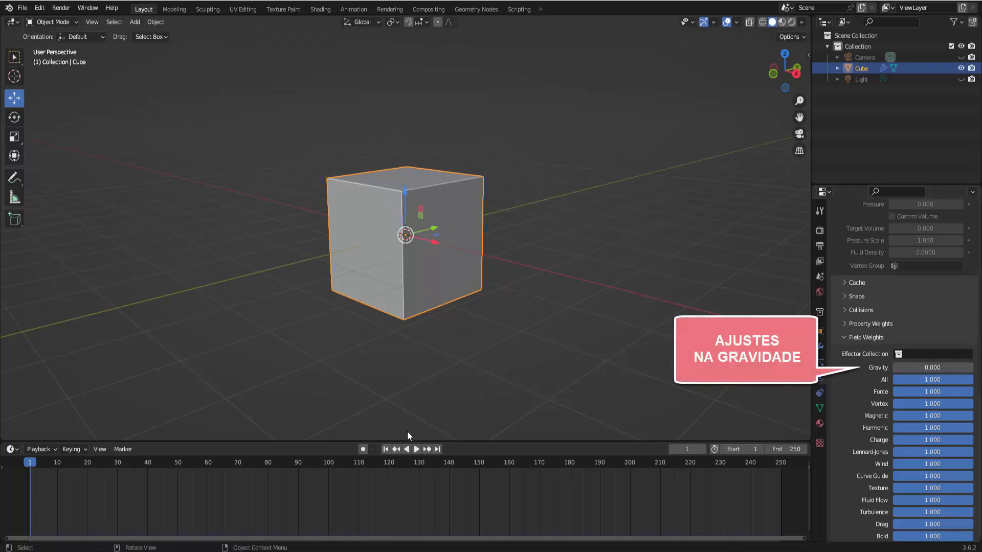
{"action": "left_click", "coordinate": [417, 449]}
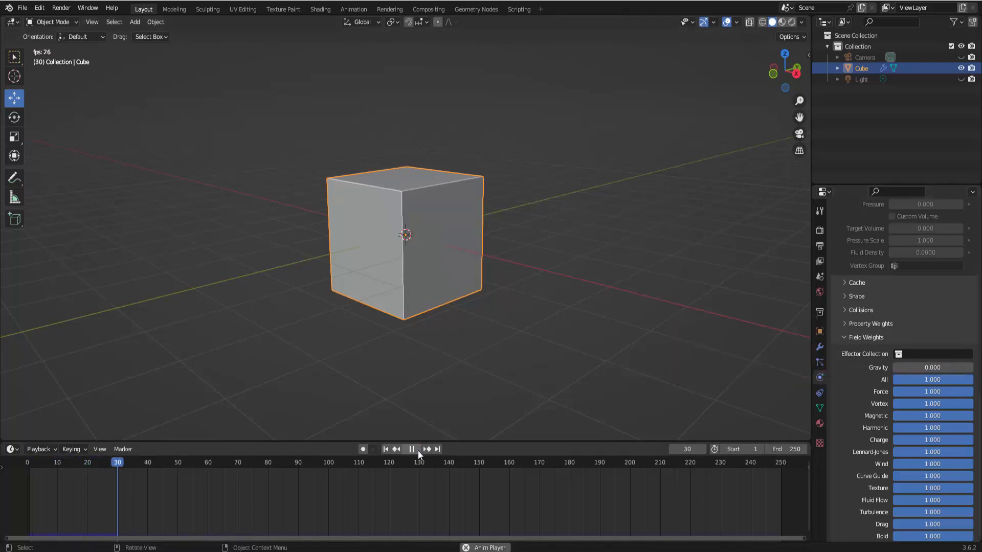
{"action": "left_click", "coordinate": [419, 450]}
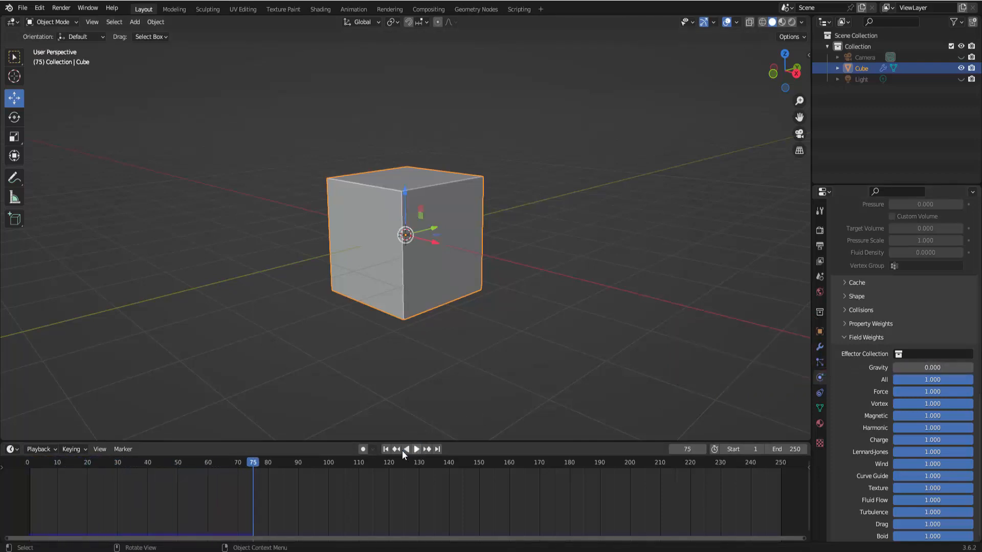
{"action": "left_click", "coordinate": [386, 449]}
{"action": "left_click_drag", "start_coordinate": [910, 370], "coordinate": [971, 368]}
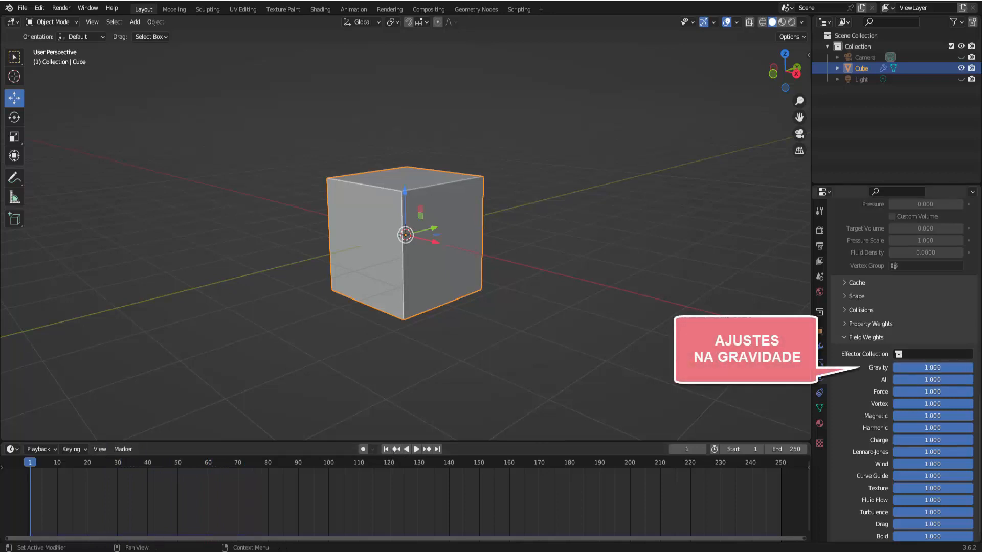
Set the scene's gravity on the X axis to 0 m/s²
{"action": "left_click", "coordinate": [820, 276]}
{"action": "scroll", "coordinate": [864, 275], "scroll_direction": "up", "scroll_amount": 1}
{"action": "scroll", "coordinate": [864, 275], "scroll_direction": "up", "scroll_amount": 8}
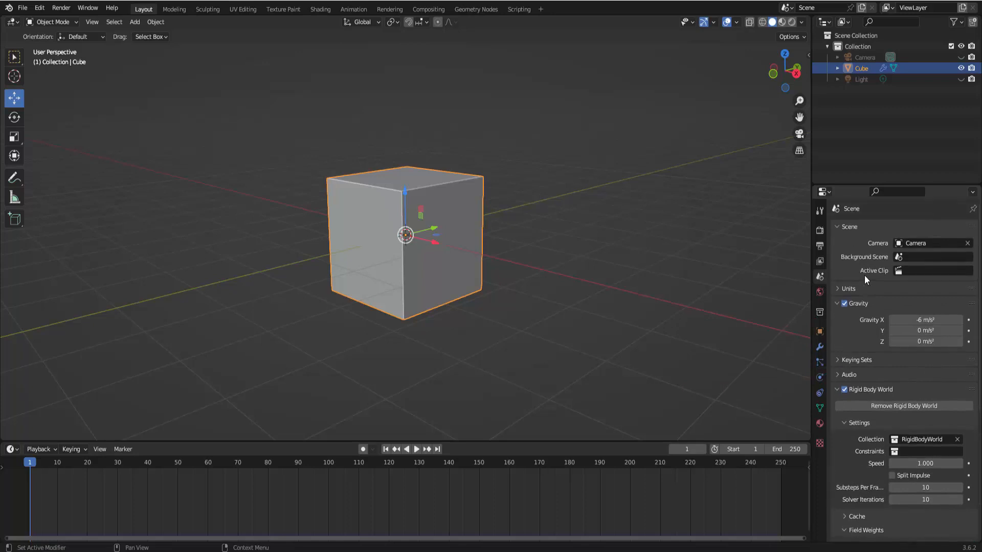
{"action": "left_click", "coordinate": [925, 320]}
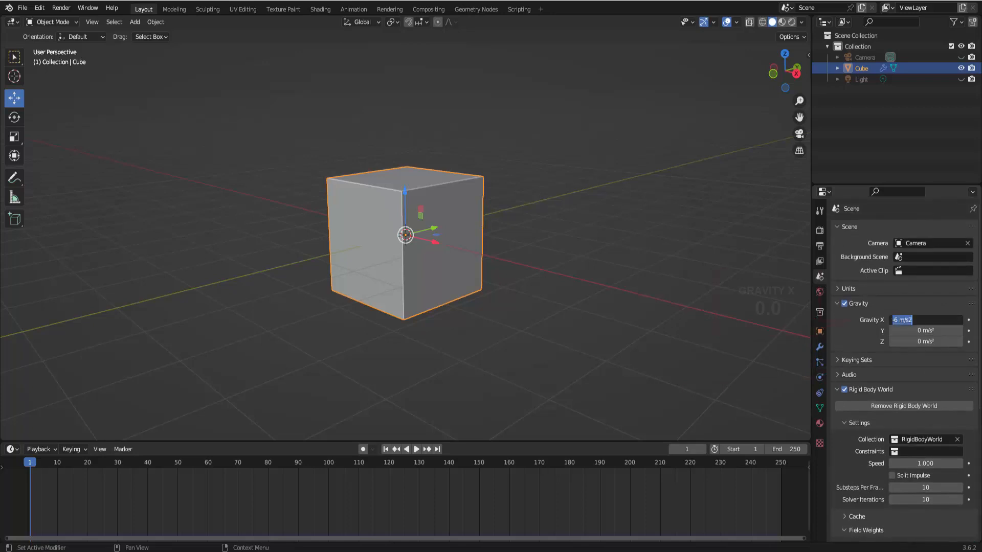
{"action": "type", "text": "0"}
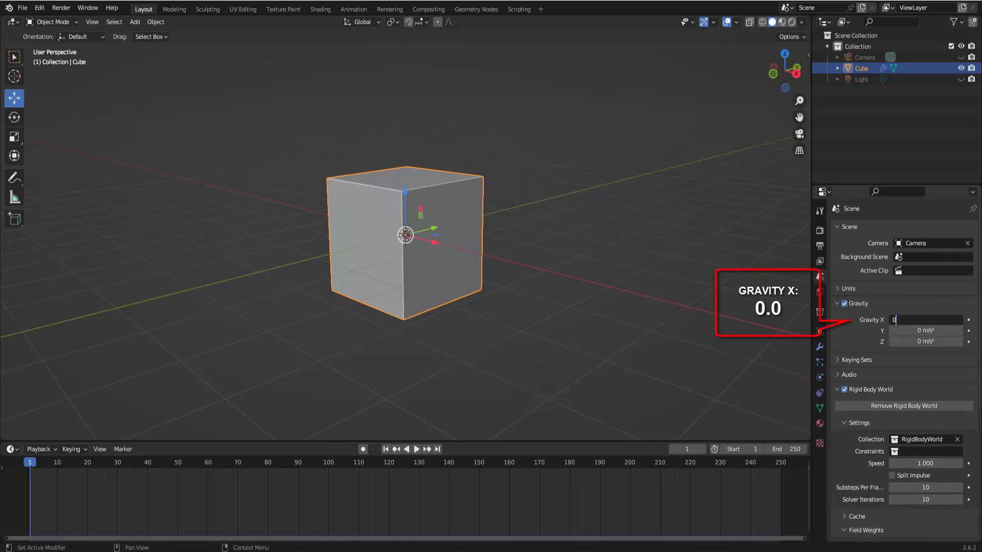
{"action": "key", "text": "Return"}
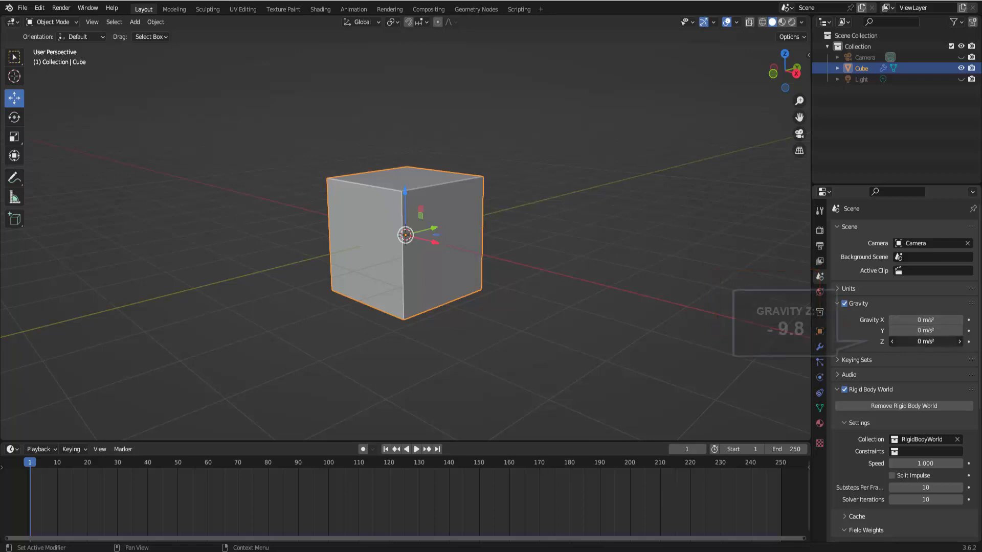
Set the scene's Z gravity to -9.9 m/s², then play the cloth simulation and return to the first frame
{"action": "left_click", "coordinate": [926, 341]}
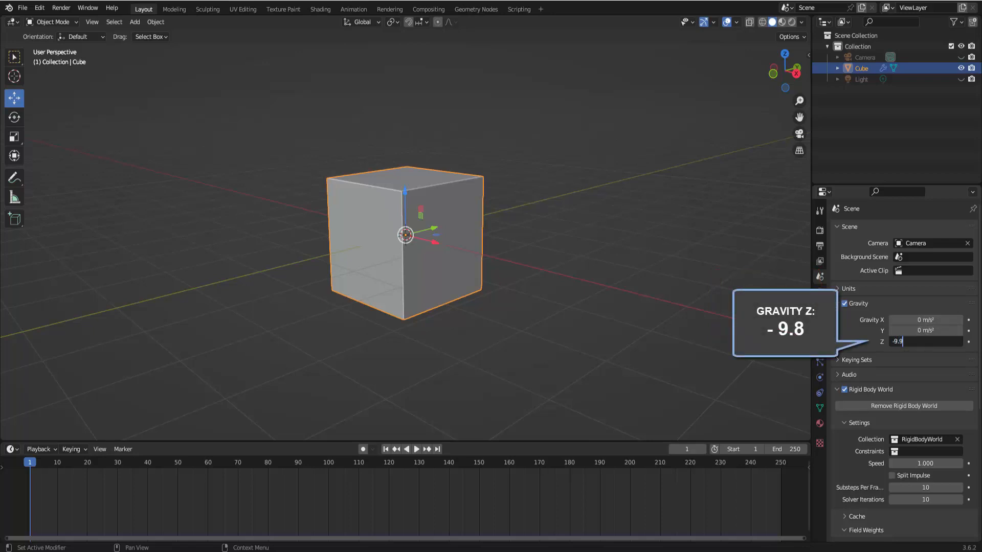
{"action": "type", "text": "-9.9"}
{"action": "key", "text": "Return"}
{"action": "left_click", "coordinate": [417, 449]}
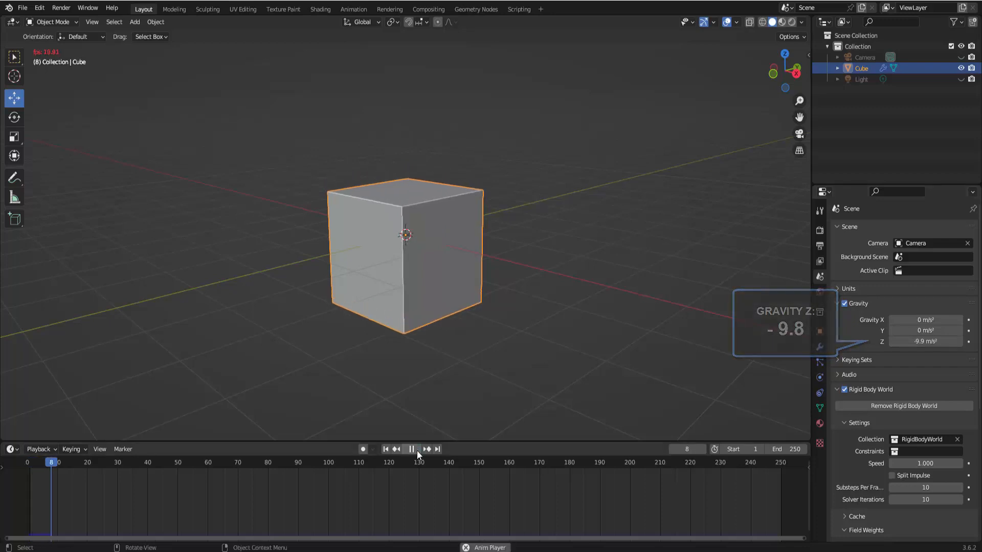
{"action": "left_click", "coordinate": [386, 449]}
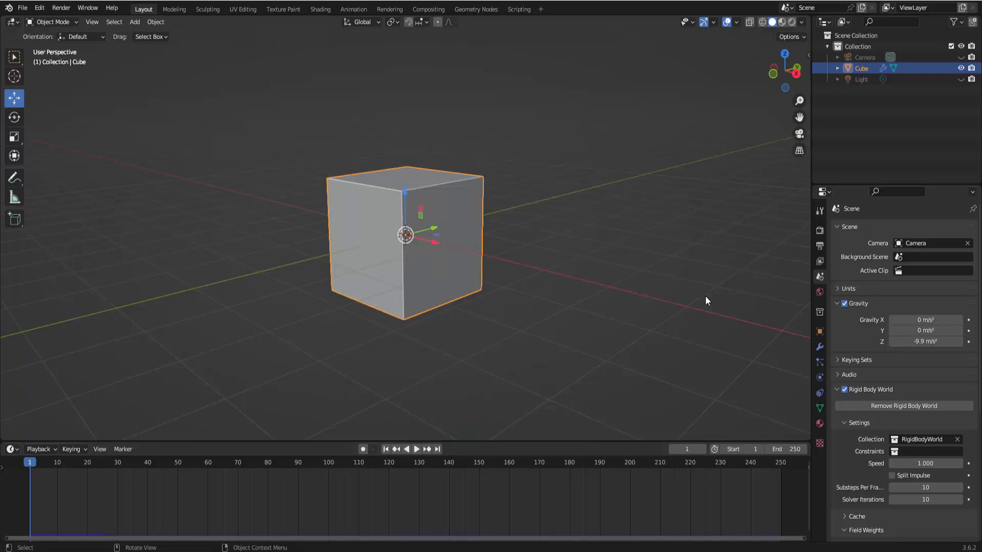
Remove the Cloth physics from the cube and add a particle system to it
{"action": "left_click", "coordinate": [820, 377]}
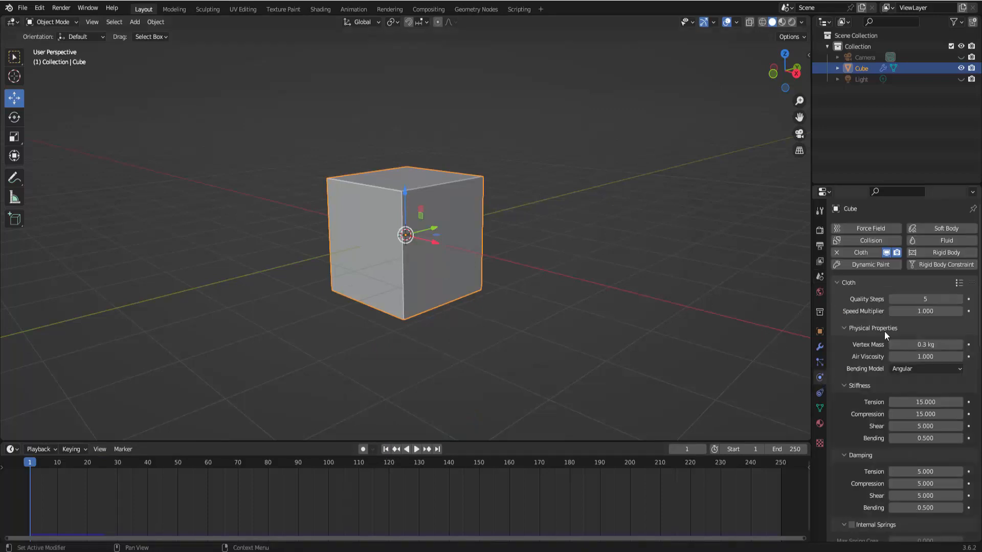
{"action": "left_click", "coordinate": [837, 251]}
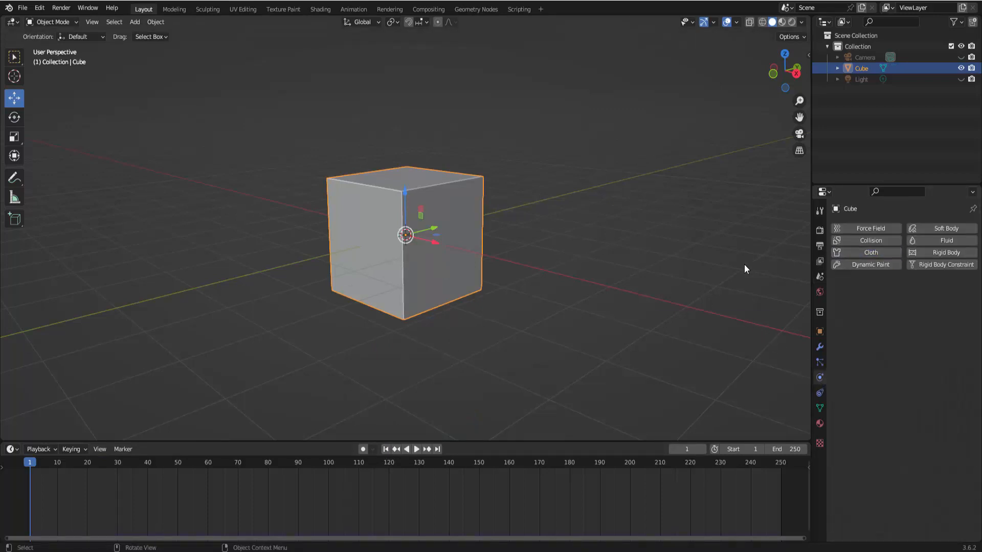
{"action": "left_click", "coordinate": [820, 363]}
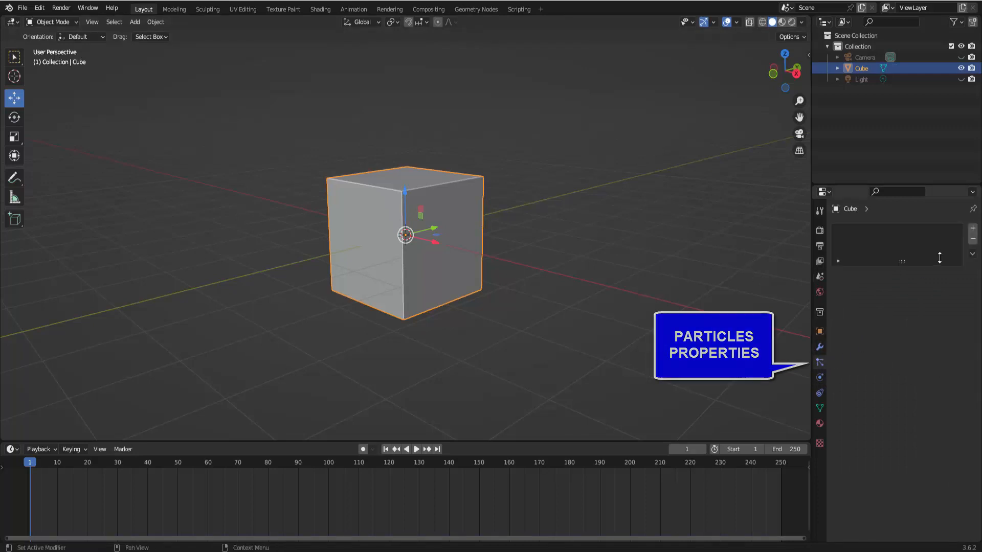
{"action": "left_click", "coordinate": [972, 229]}
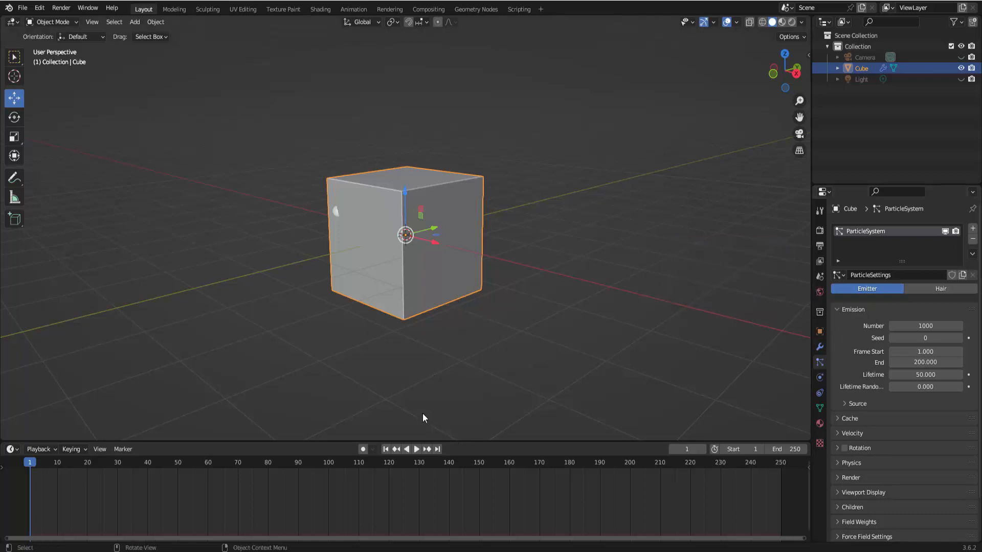
Play the cube's particle emission and pause it at frame 200
{"action": "left_click", "coordinate": [417, 449]}
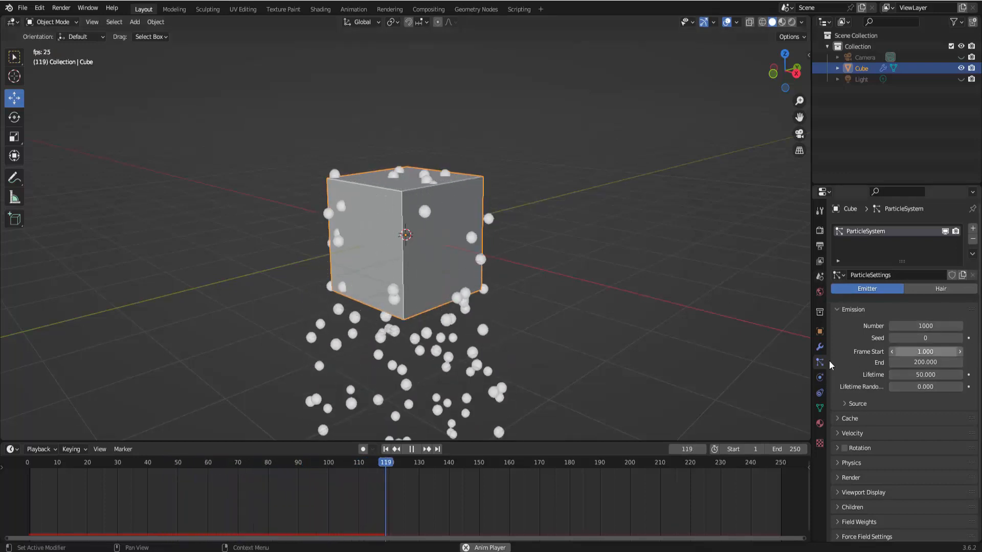
{"action": "scroll", "coordinate": [541, 262], "scroll_direction": "down", "scroll_amount": 4}
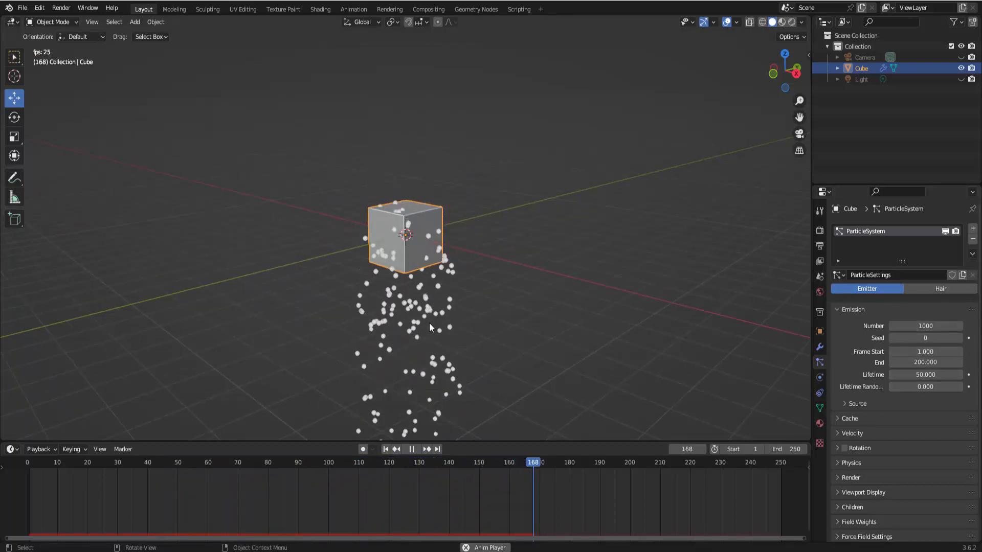
{"action": "left_click", "coordinate": [412, 449]}
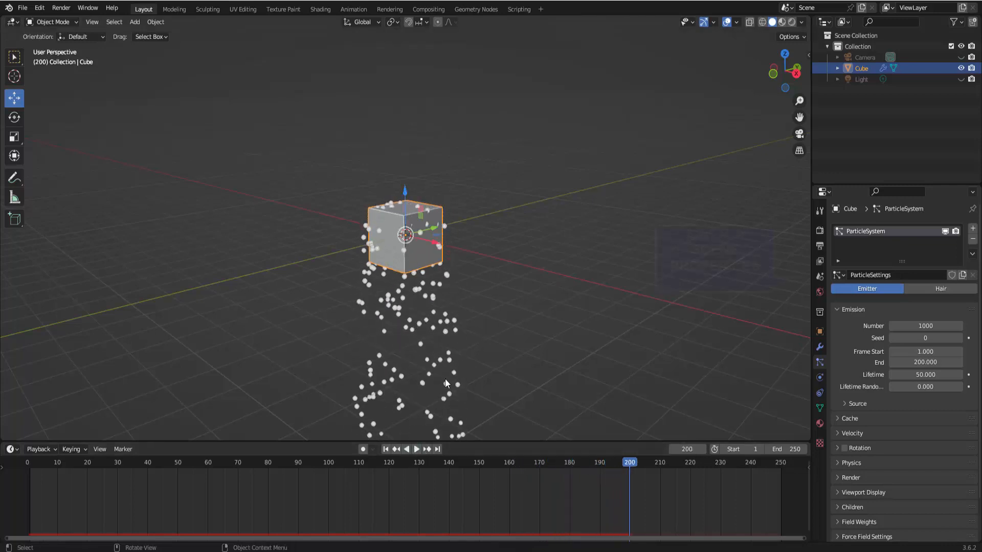
Set the scene's Z gravity to 9.9 m/s² and replay the particle emission from the first frame, pausing at frame 61
{"action": "left_click", "coordinate": [820, 277]}
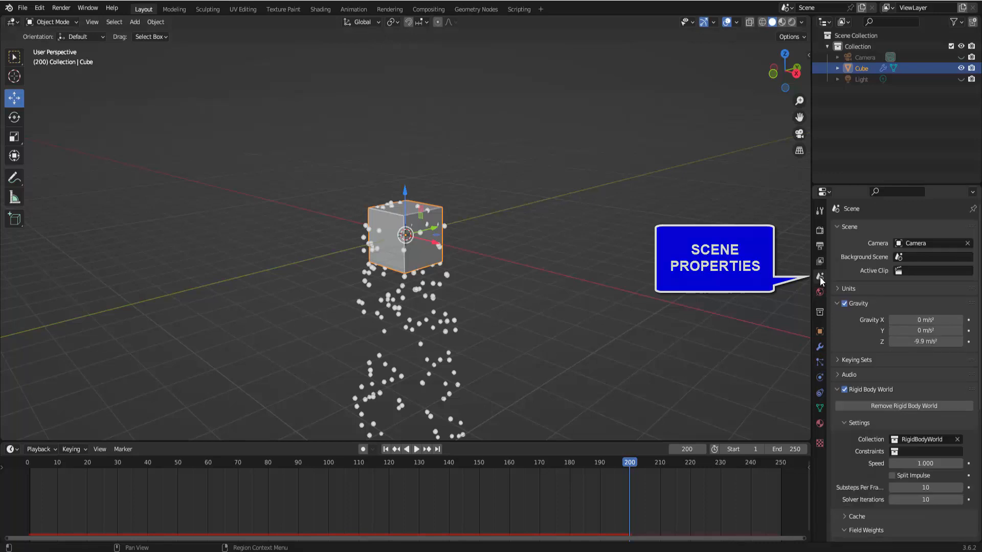
{"action": "left_click", "coordinate": [916, 342]}
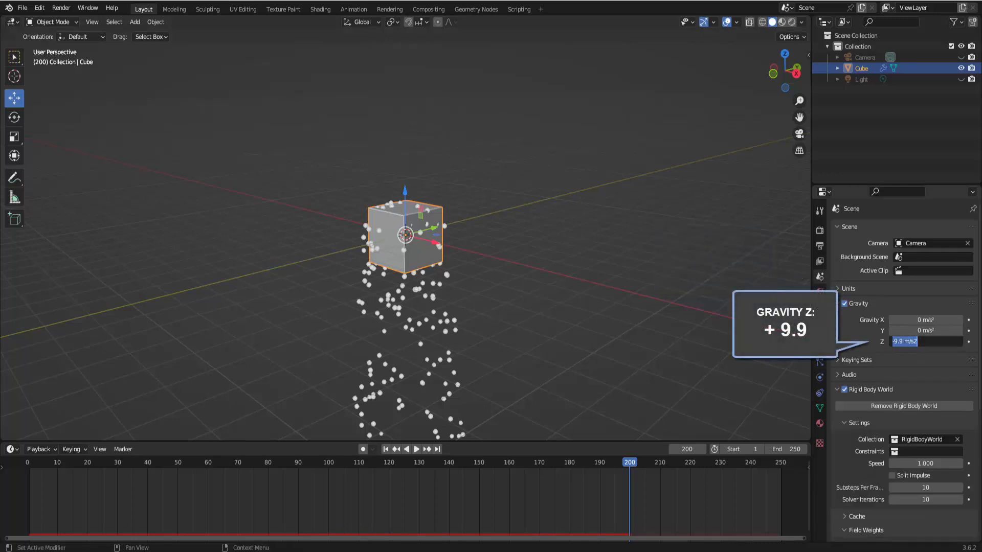
{"action": "type", "text": "9"}
{"action": "key", "text": "Return"}
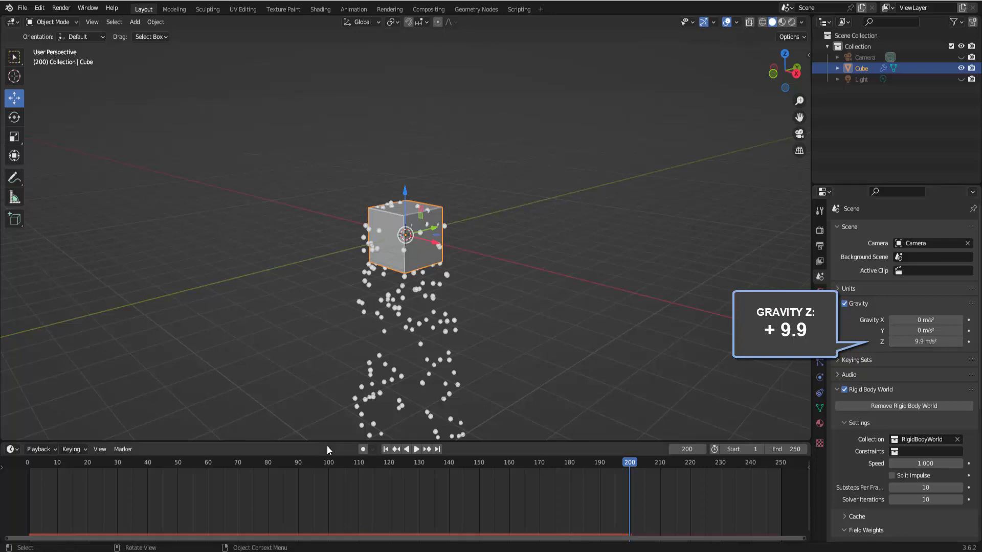
{"action": "left_click", "coordinate": [385, 449]}
{"action": "left_click", "coordinate": [416, 449]}
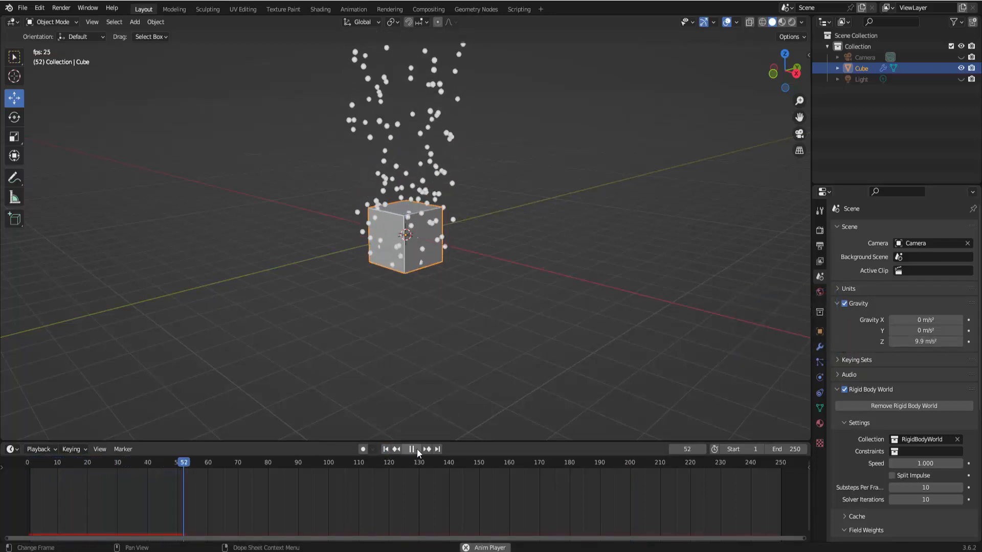
{"action": "left_click", "coordinate": [416, 449]}
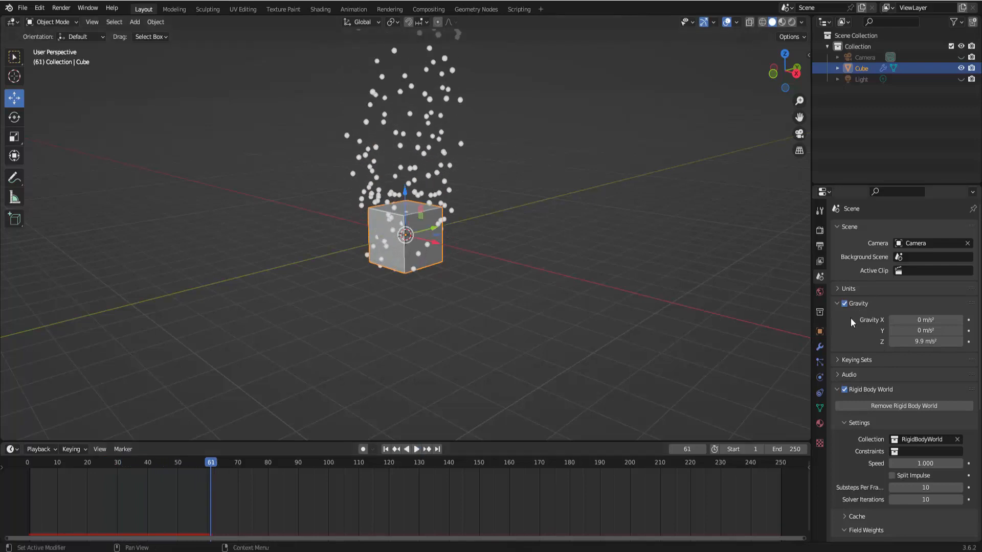
Return to the first frame and set the scene's Z gravity to -9.8 m/s²
{"action": "left_click", "coordinate": [386, 449]}
{"action": "left_click", "coordinate": [925, 341]}
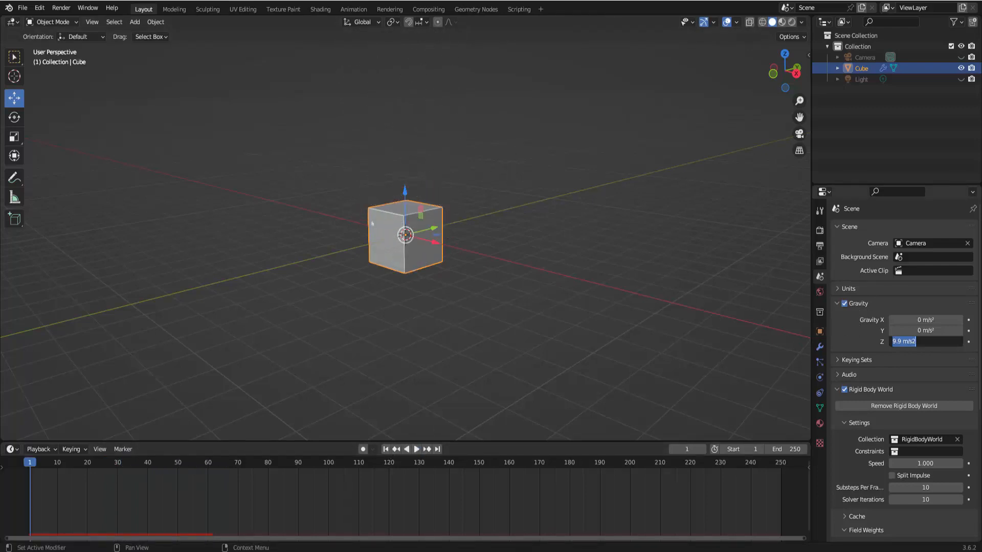
{"action": "key", "text": "BackSpace"}
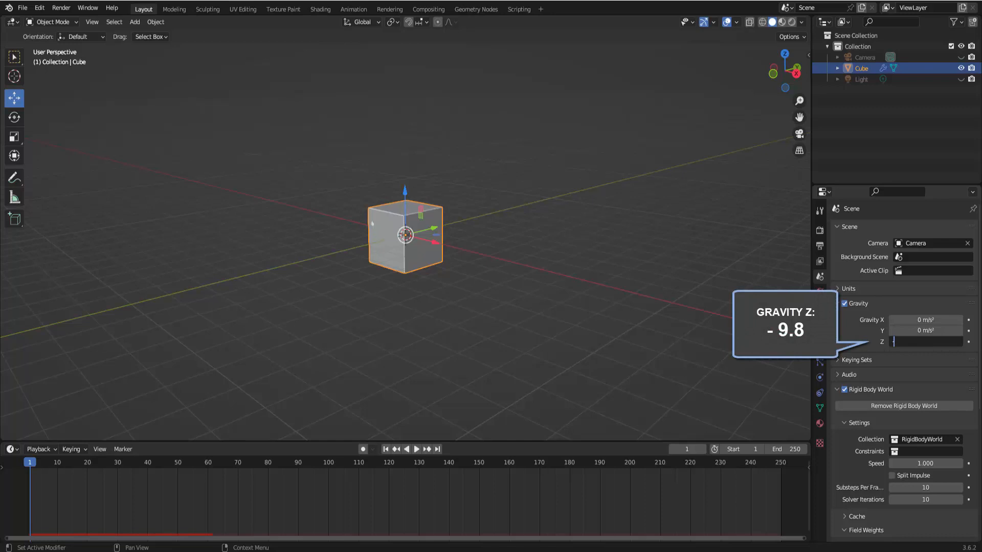
{"action": "type", "text": "-9.8"}
{"action": "key", "text": "Return"}
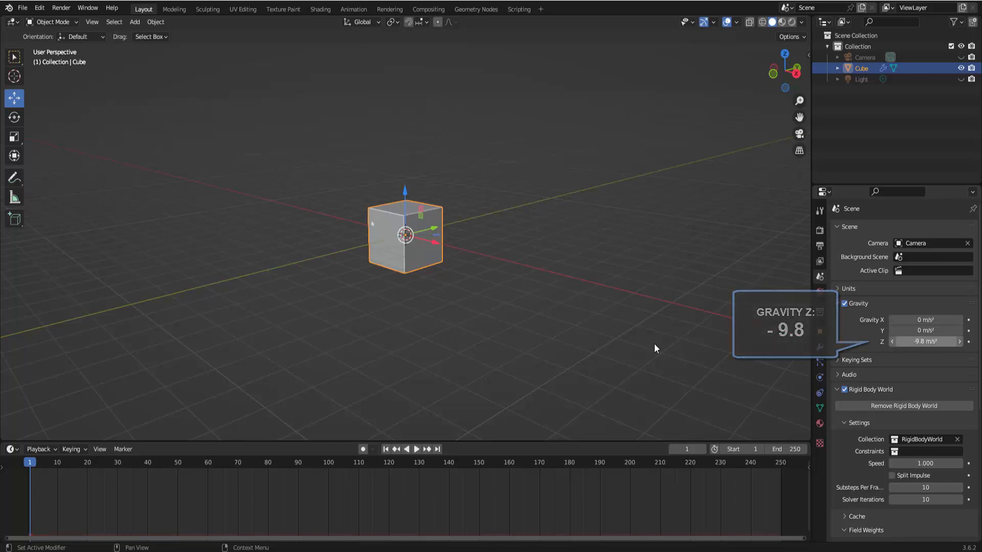
Expand the particle system's Field Weights, set its gravity weight to 0.000 and play the emission up to frame 202
{"action": "left_click", "coordinate": [821, 364]}
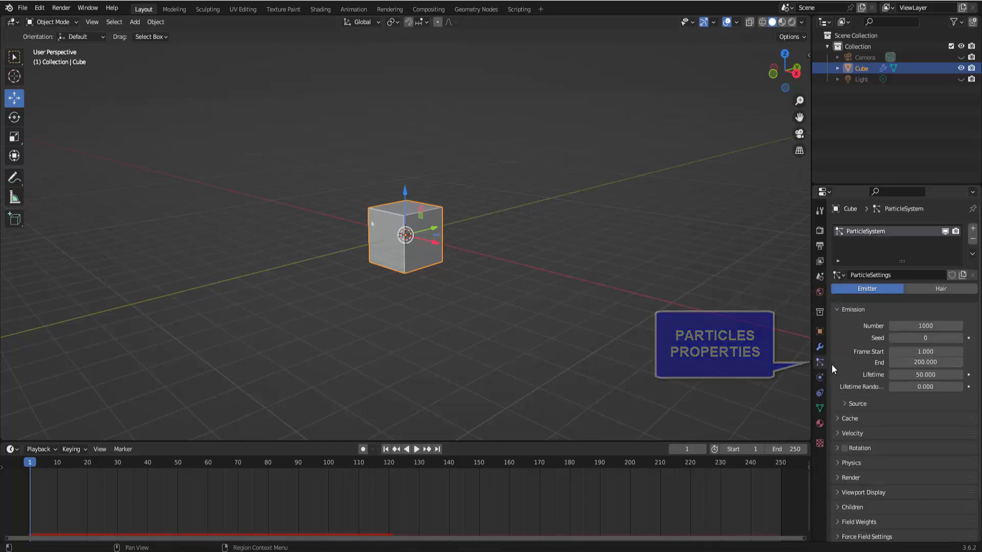
{"action": "scroll", "coordinate": [849, 350], "scroll_direction": "down", "scroll_amount": 2}
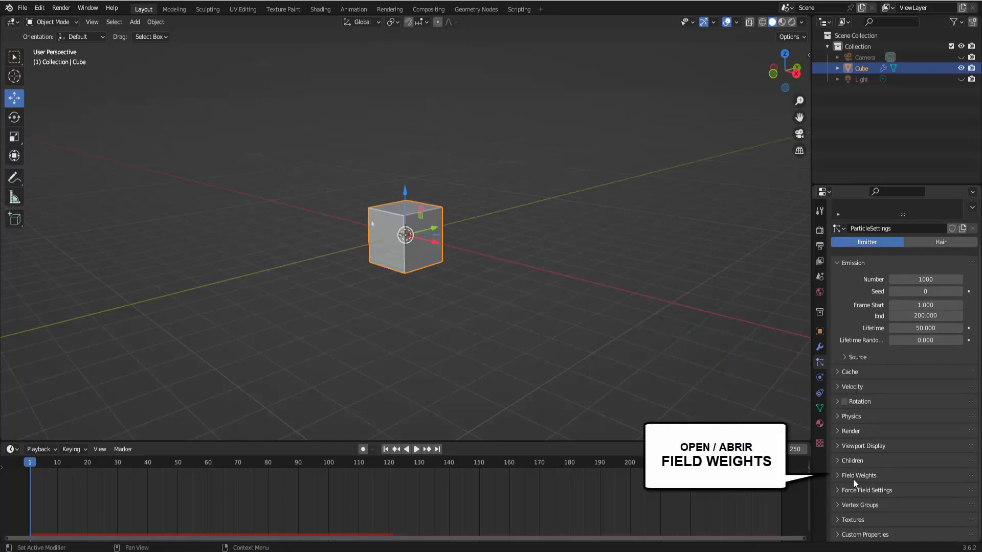
{"action": "left_click", "coordinate": [837, 476]}
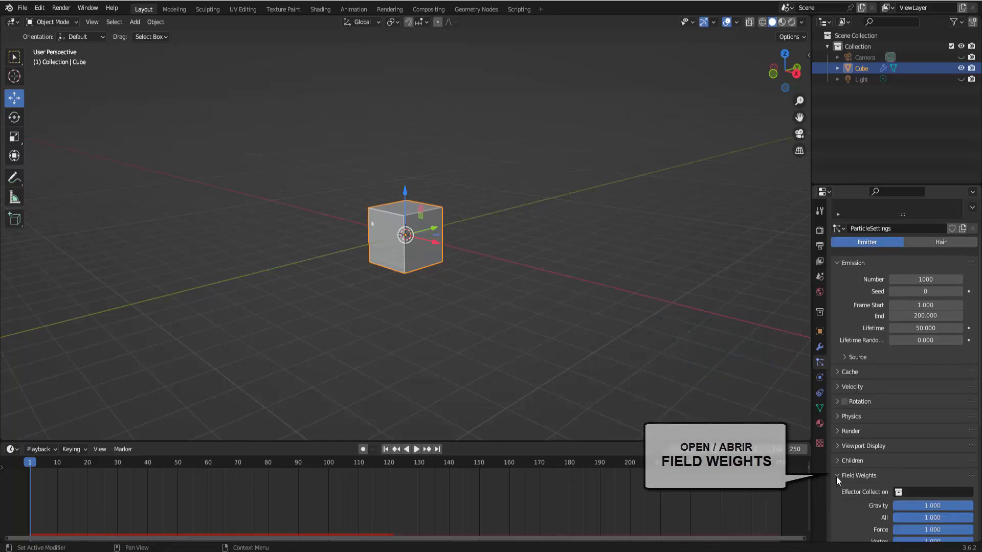
{"action": "left_click_drag", "start_coordinate": [967, 506], "coordinate": [893, 506]}
{"action": "left_click", "coordinate": [417, 450]}
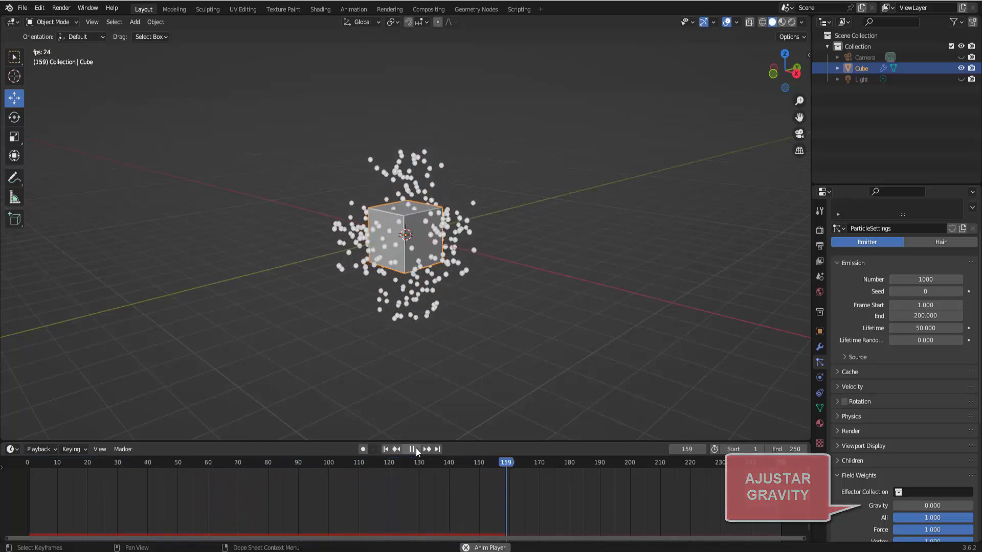
{"action": "left_click", "coordinate": [417, 450]}
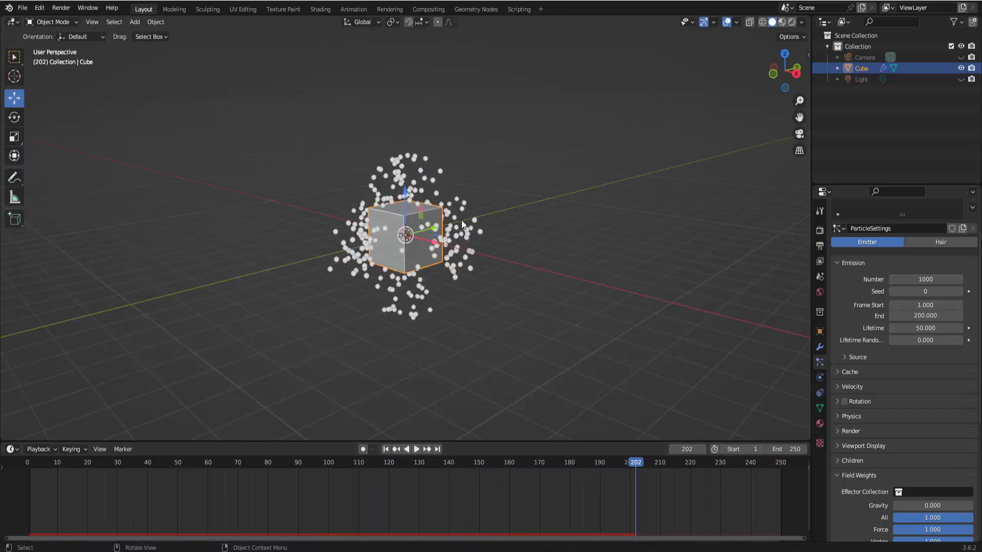
Review the particle system's full list of field weights and replay the emission from the first frame
{"action": "scroll", "coordinate": [885, 438], "scroll_direction": "down", "scroll_amount": 10}
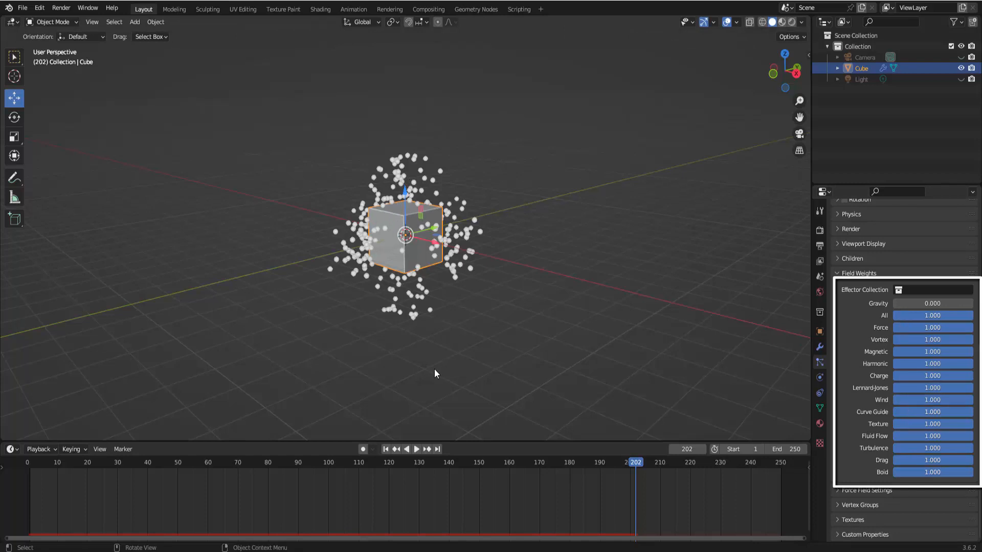
{"action": "left_click", "coordinate": [385, 449]}
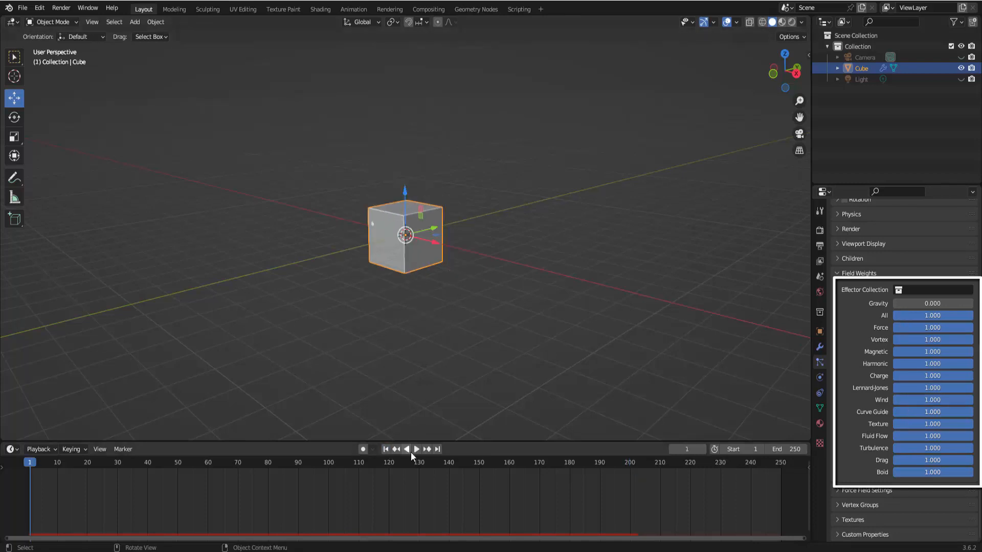
{"action": "left_click", "coordinate": [416, 449]}
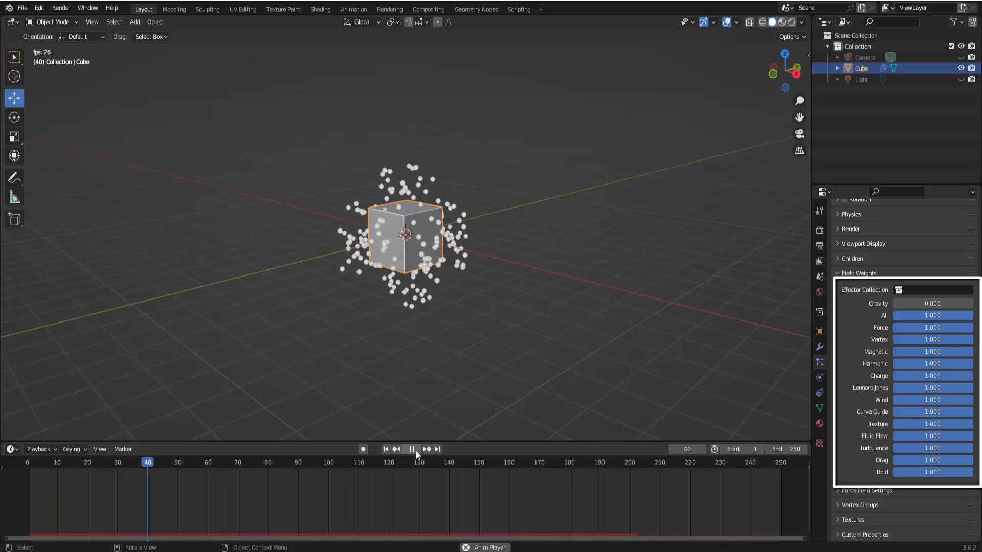
{"action": "left_click", "coordinate": [416, 449]}
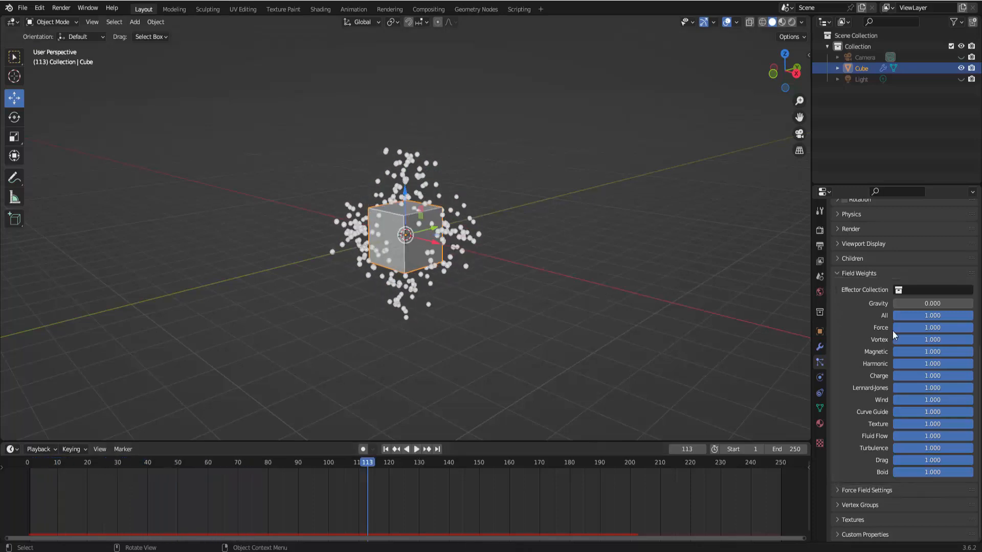
Set the particle system's gravity field weight to 1 and replay the emission from the first frame, pausing at frame 107
{"action": "left_click", "coordinate": [901, 302]}
{"action": "type", "text": "1"}
{"action": "key", "text": "Return"}
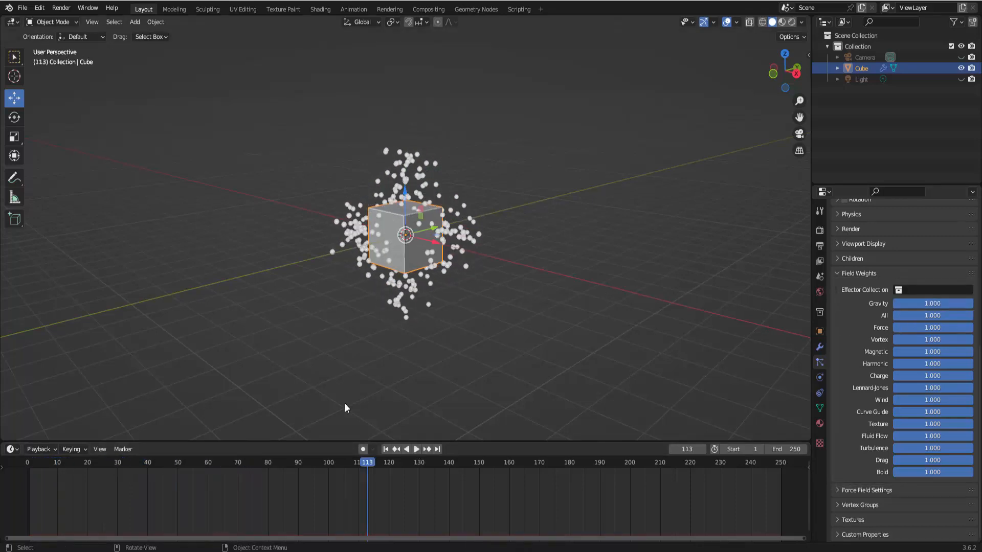
{"action": "left_click", "coordinate": [386, 450]}
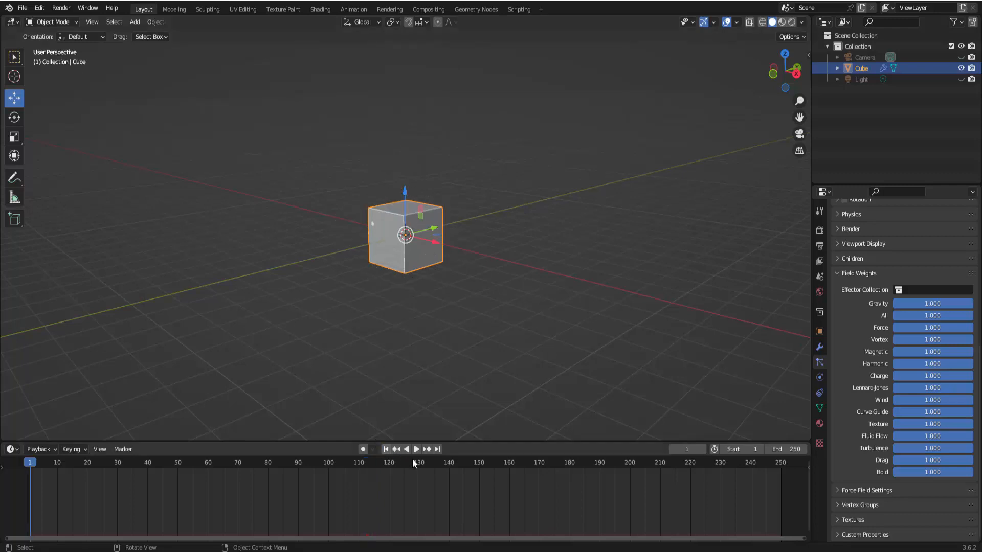
{"action": "left_click", "coordinate": [416, 450]}
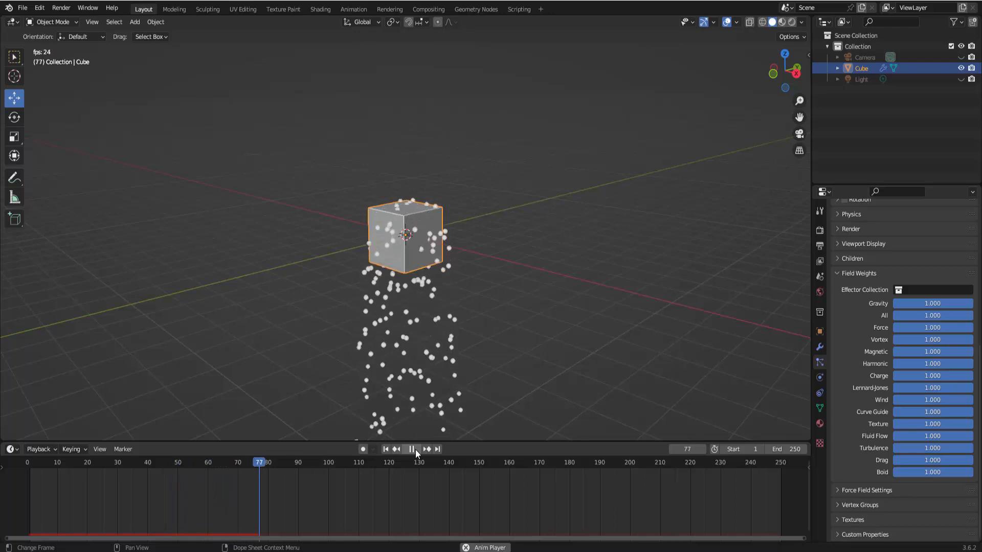
{"action": "left_click", "coordinate": [412, 450]}
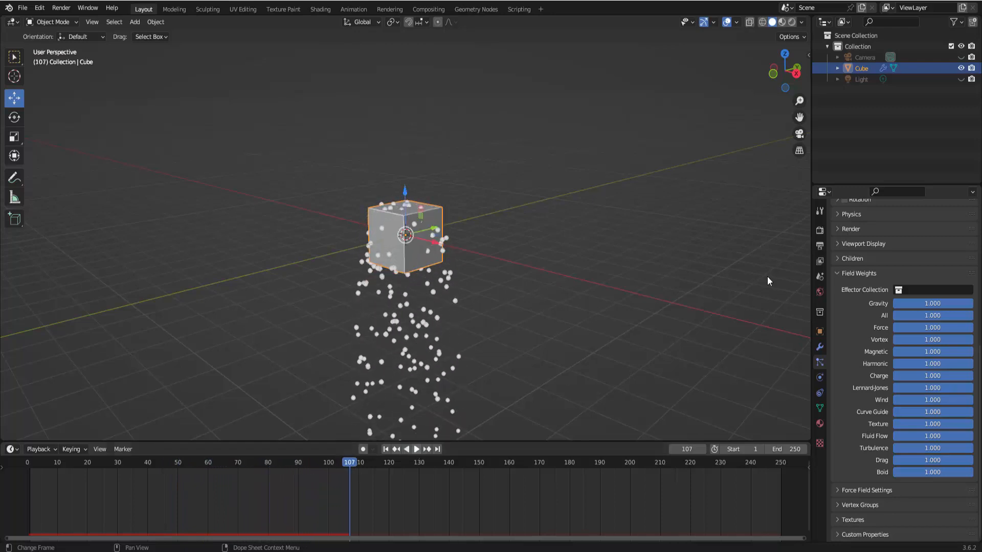
Open the scene properties to examine the gravity and Rigid Body World settings
{"action": "left_click", "coordinate": [819, 276]}
{"action": "scroll", "coordinate": [876, 293], "scroll_direction": "up", "scroll_amount": 8}
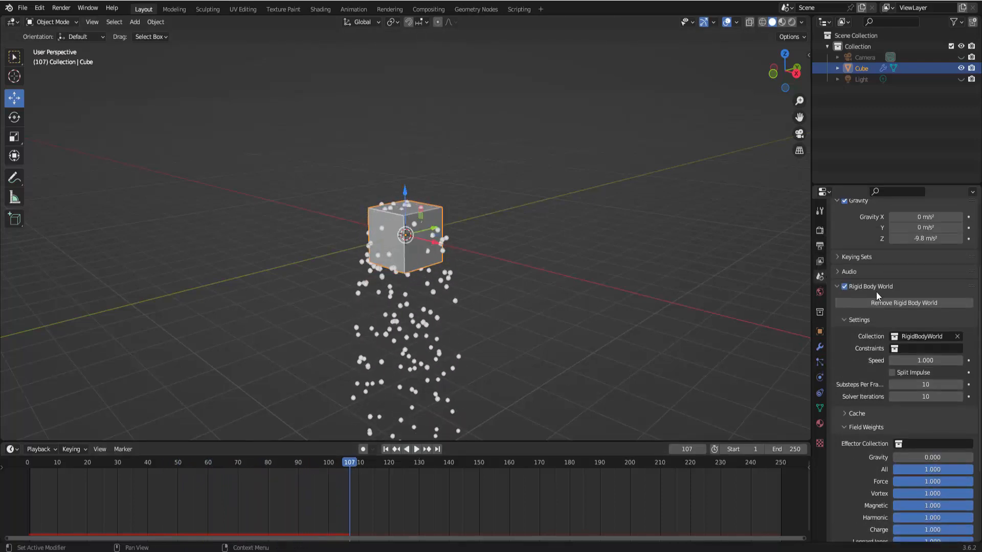